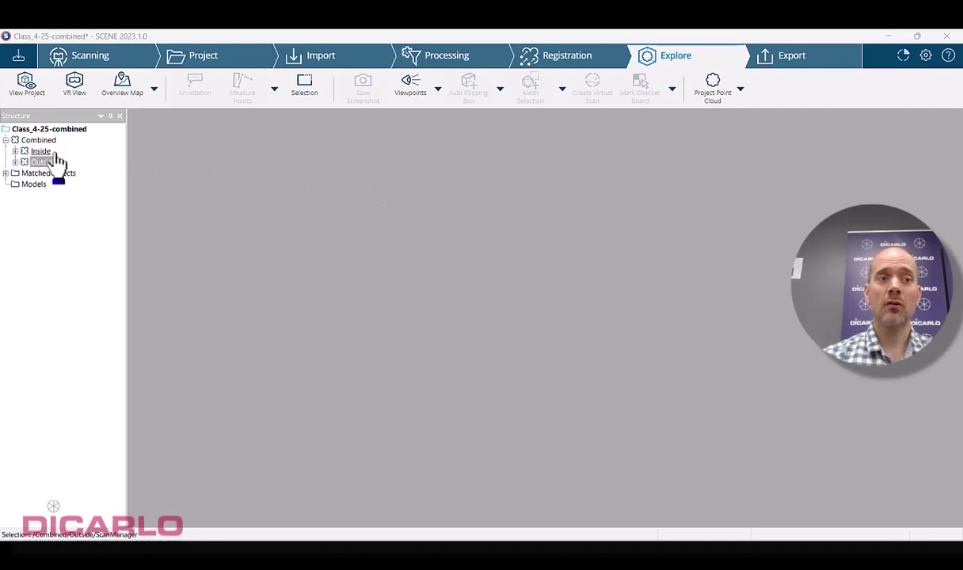
# - Open the combined project in 3D, select the Inside then Outside scans, and orbit the cloud
pyautogui.click(24, 87)
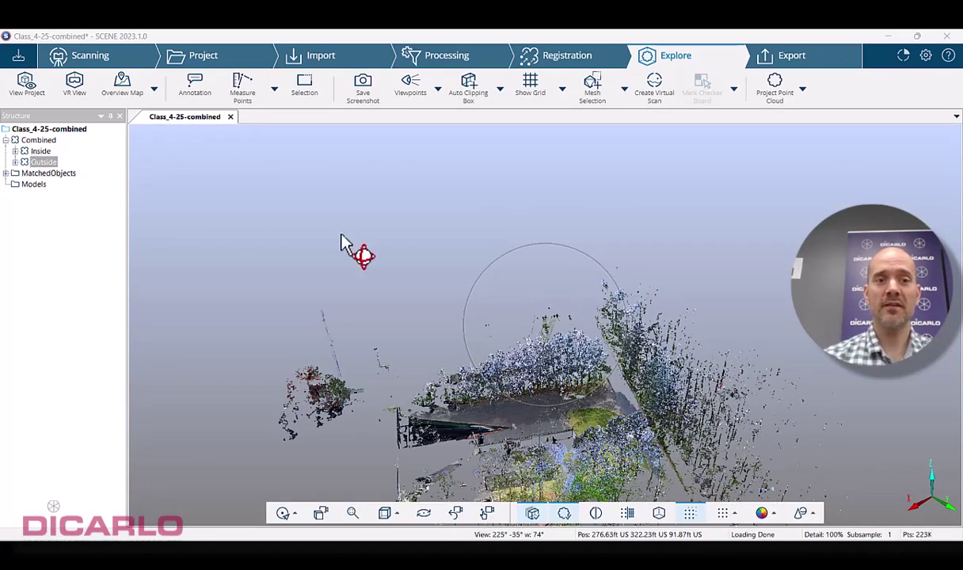
pyautogui.scroll(-5, 516, 308)
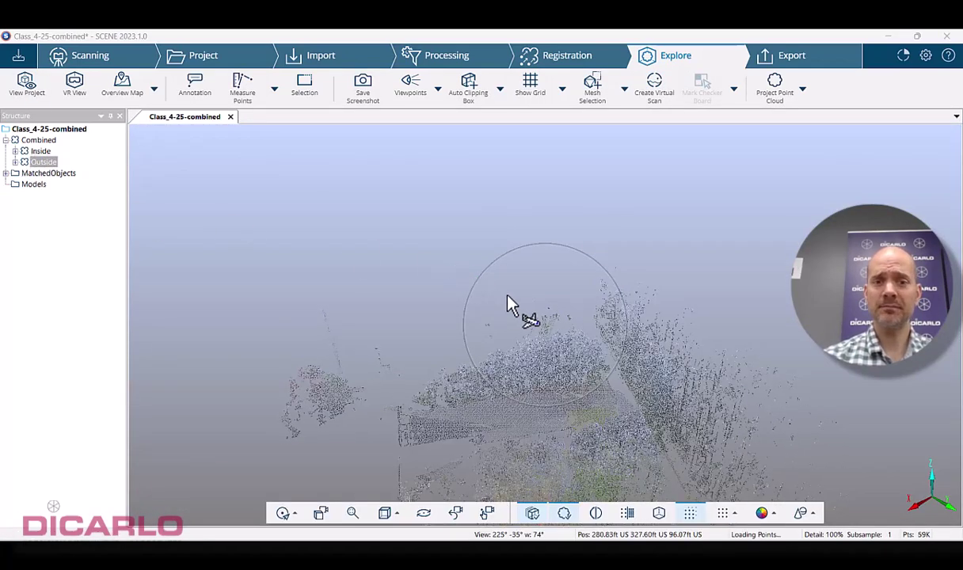
pyautogui.click(40, 151)
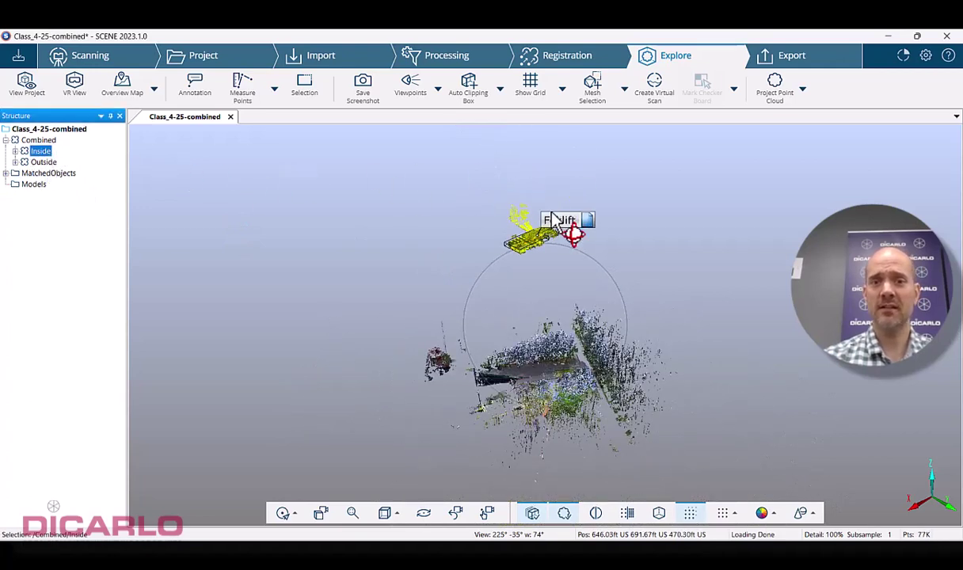
pyautogui.click(44, 161)
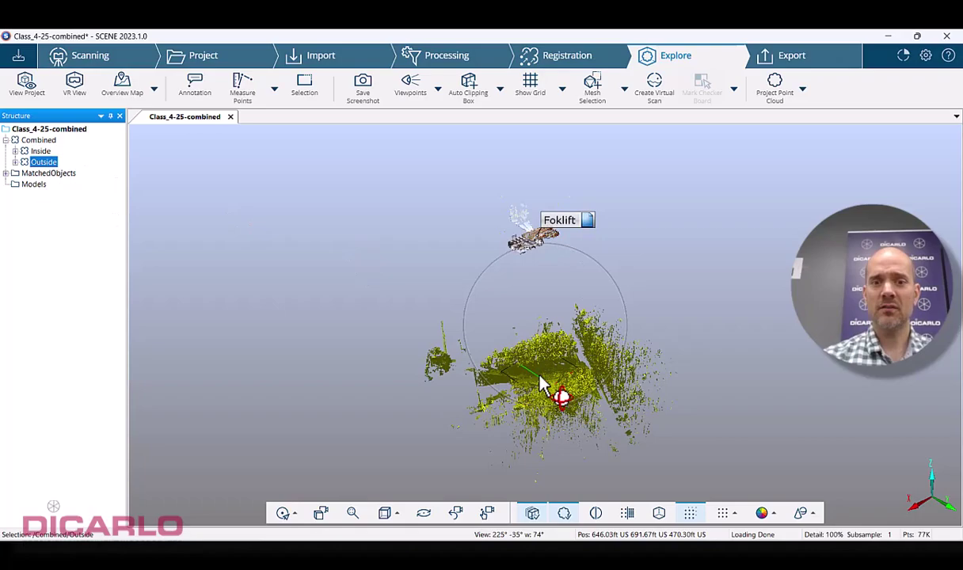
pyautogui.scroll(3, 584, 344)
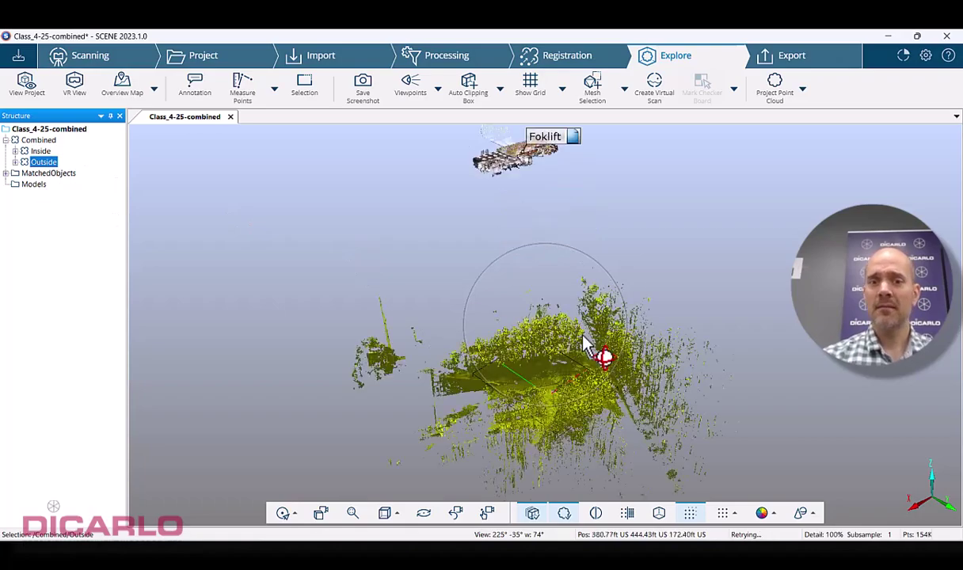
pyautogui.moveTo(584, 344); pyautogui.dragTo(633, 325)
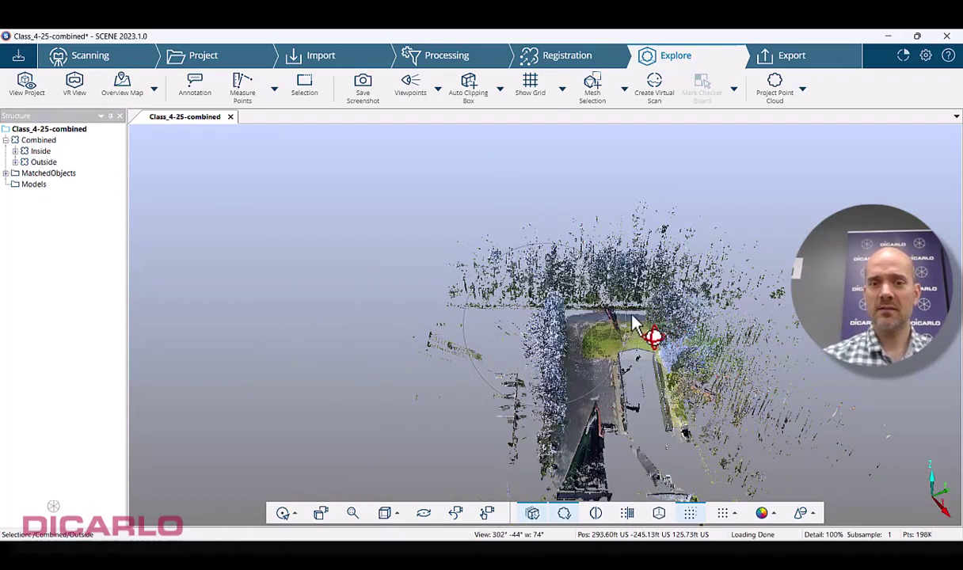
pyautogui.moveTo(598, 290); pyautogui.dragTo(713, 268)
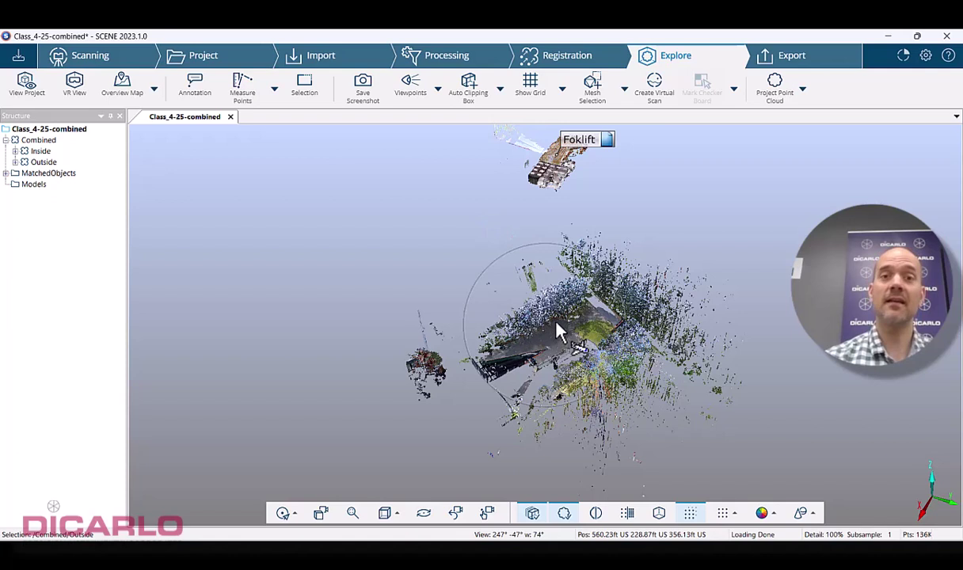
# - Import reference points from Pre_class_outside_control.csv in the Registration workspace
pyautogui.click(566, 64)
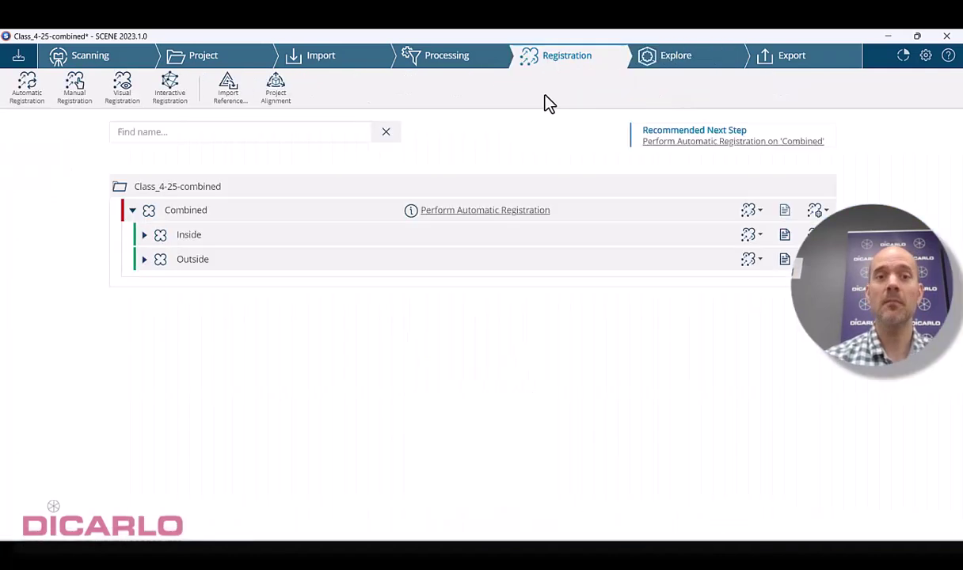
pyautogui.click(230, 98)
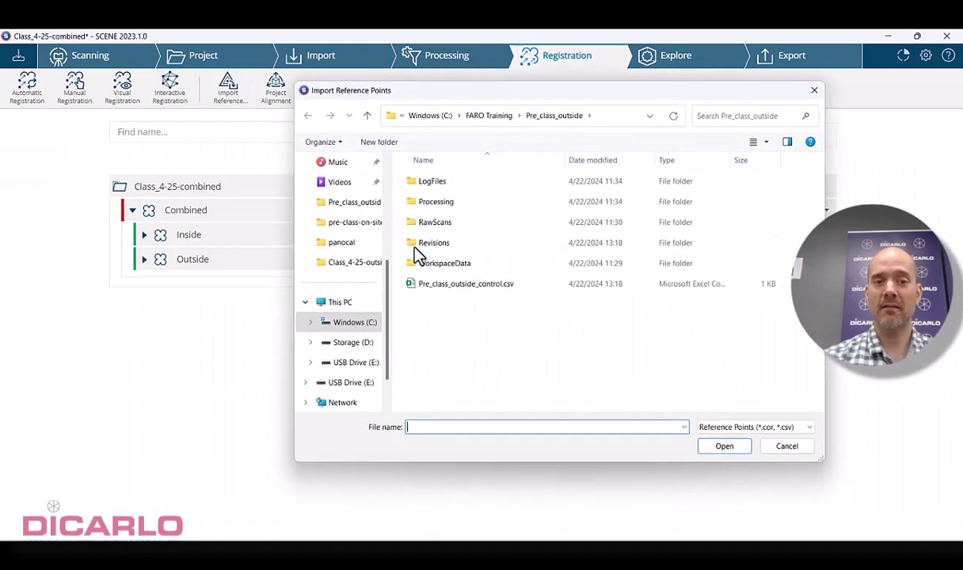
pyautogui.click(507, 285)
pyautogui.click(723, 448)
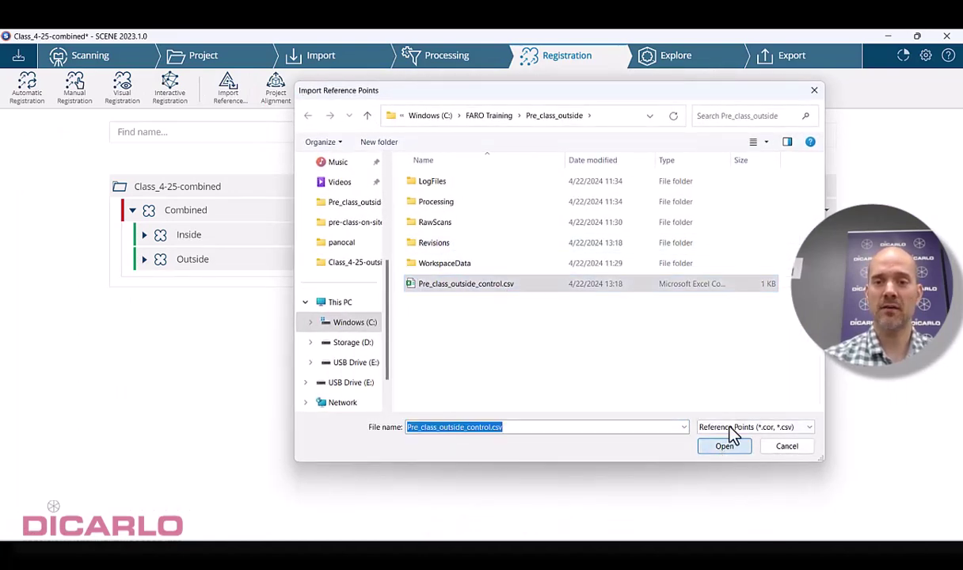
pyautogui.click(627, 332)
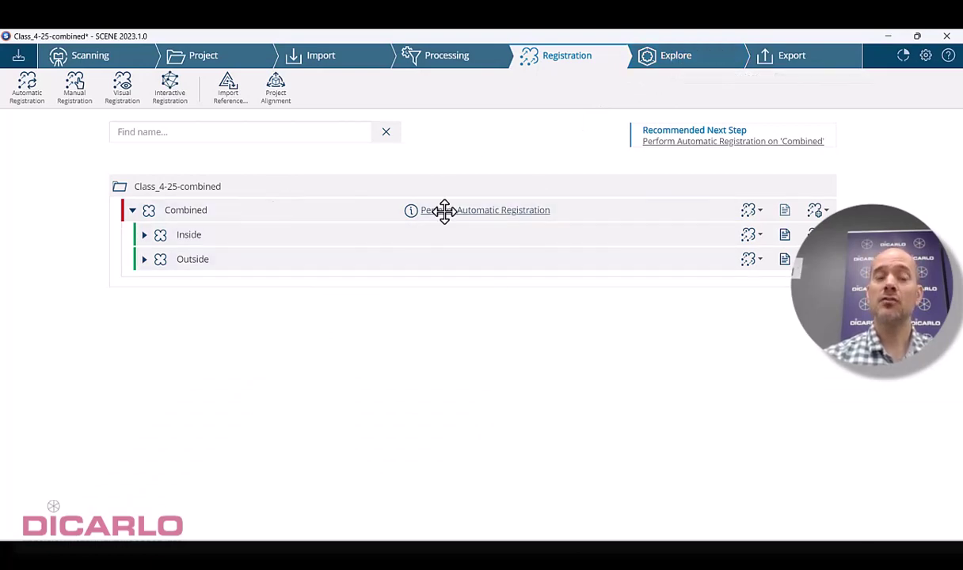
# - In Explore, expand References, inspect point 101's coordinates, and orbit the cloud
pyautogui.click(634, 58)
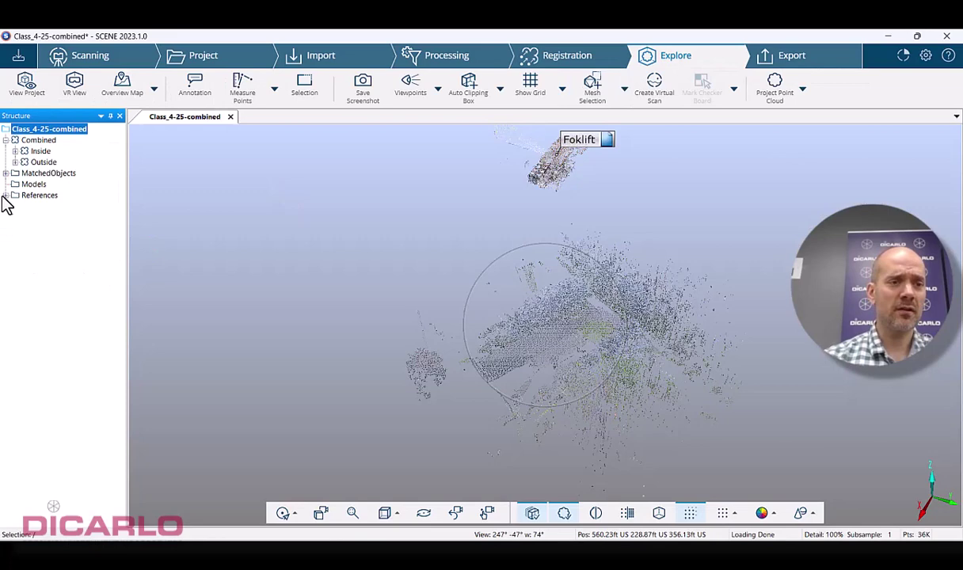
pyautogui.click(6, 195)
pyautogui.click(35, 218)
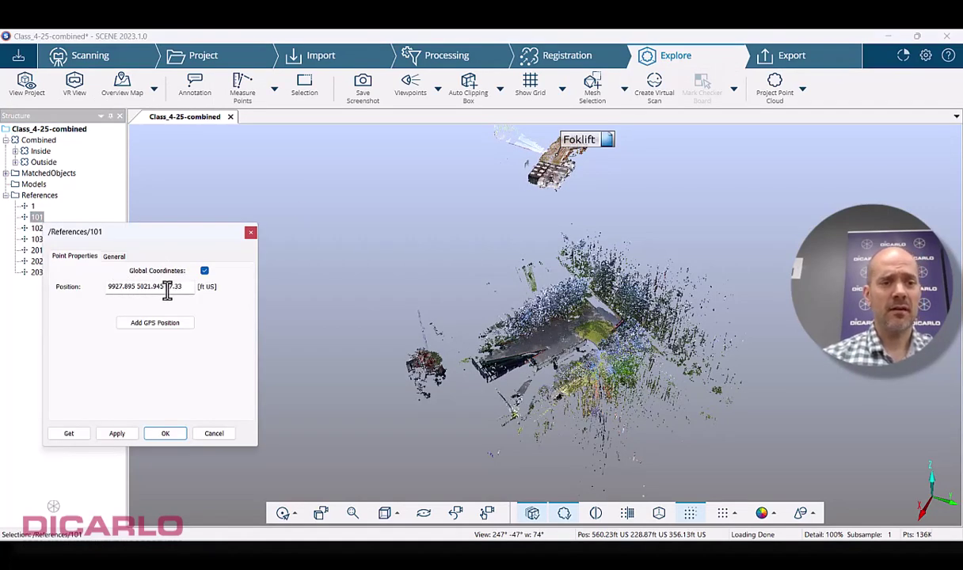
pyautogui.click(164, 434)
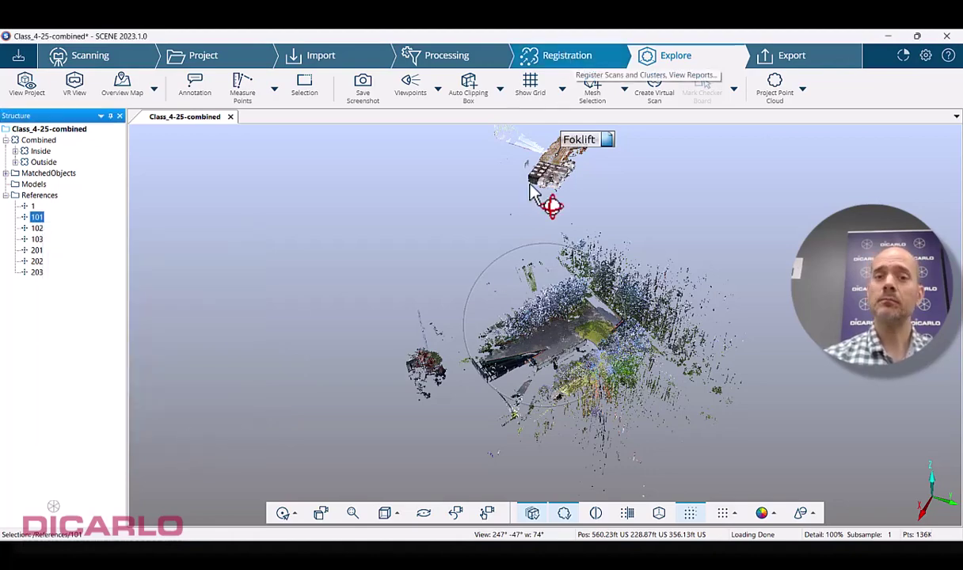
pyautogui.moveTo(590, 170); pyautogui.dragTo(720, 317)
pyautogui.moveTo(544, 324); pyautogui.dragTo(639, 216)
# - Run Target Based automatic registration on the Combined cluster and start verification
pyautogui.click(567, 66)
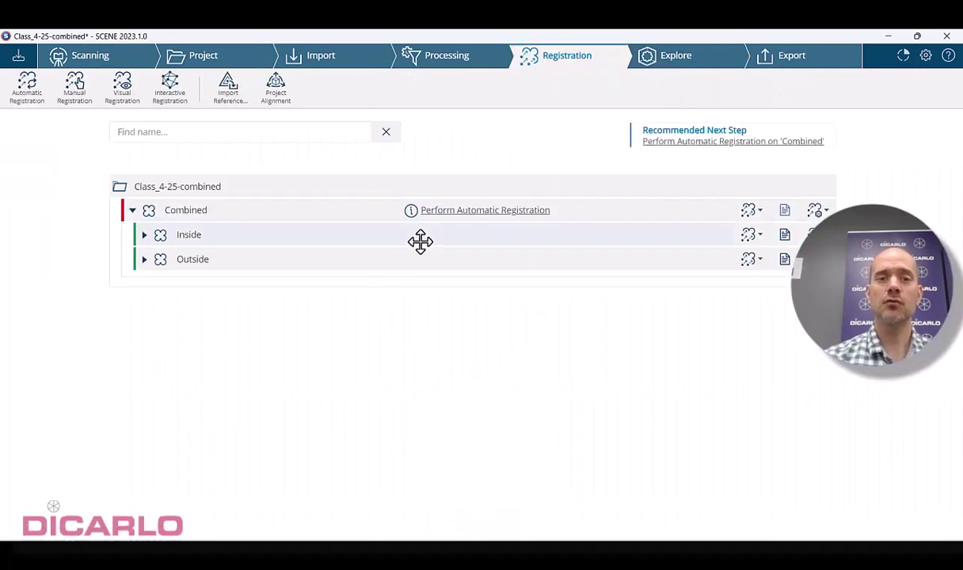
pyautogui.click(485, 212)
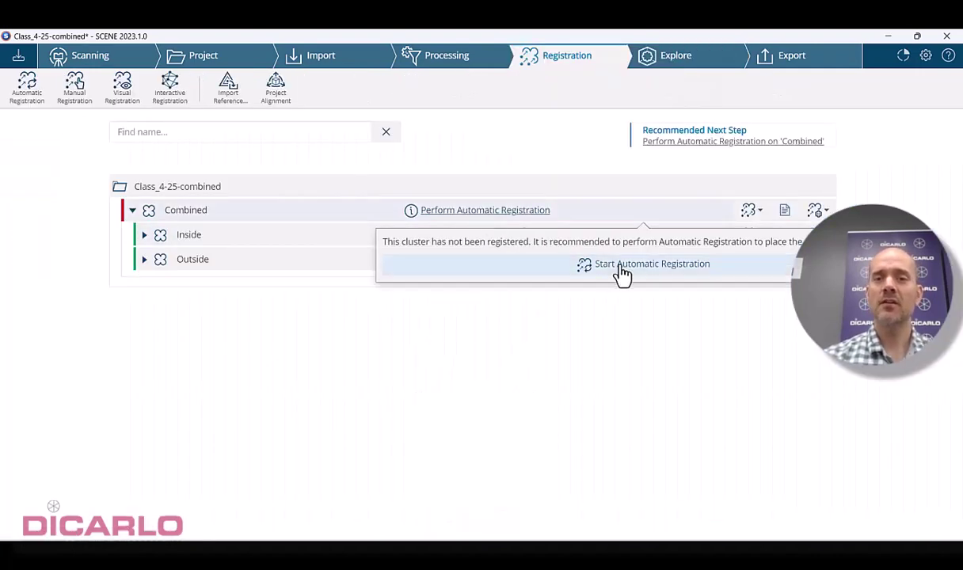
pyautogui.click(622, 273)
pyautogui.click(79, 216)
pyautogui.click(124, 231)
pyautogui.click(97, 220)
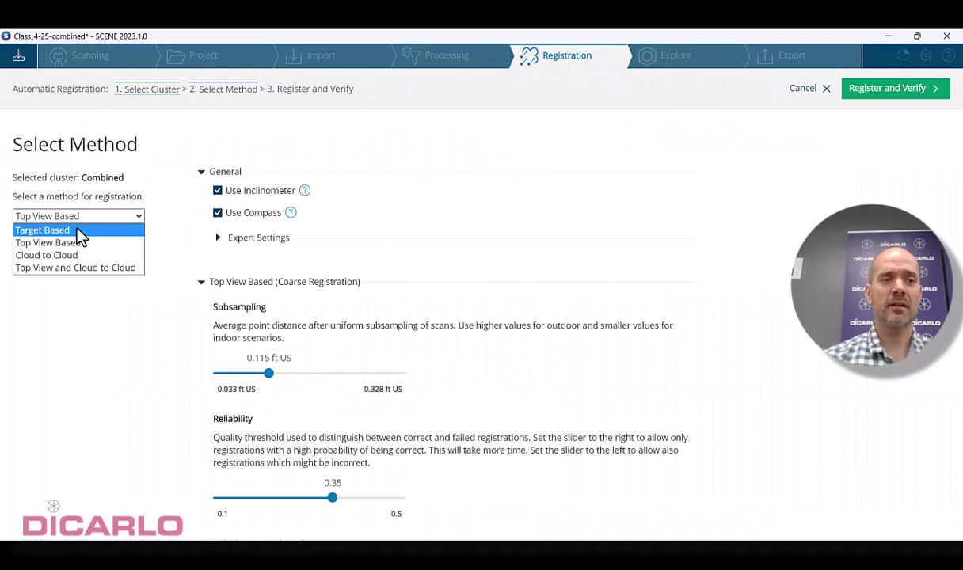
pyautogui.click(75, 226)
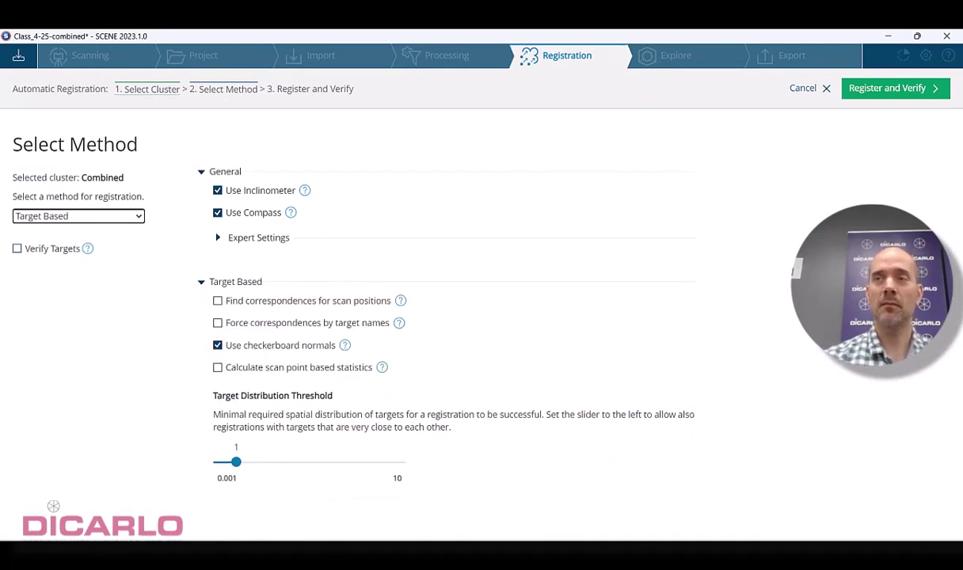
pyautogui.click(901, 94)
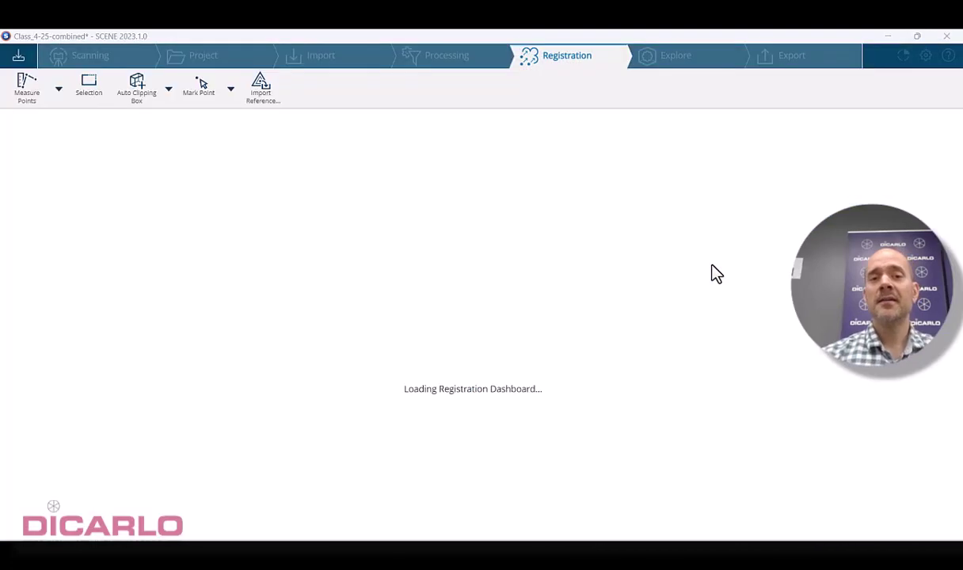
pyautogui.moveTo(464, 225)
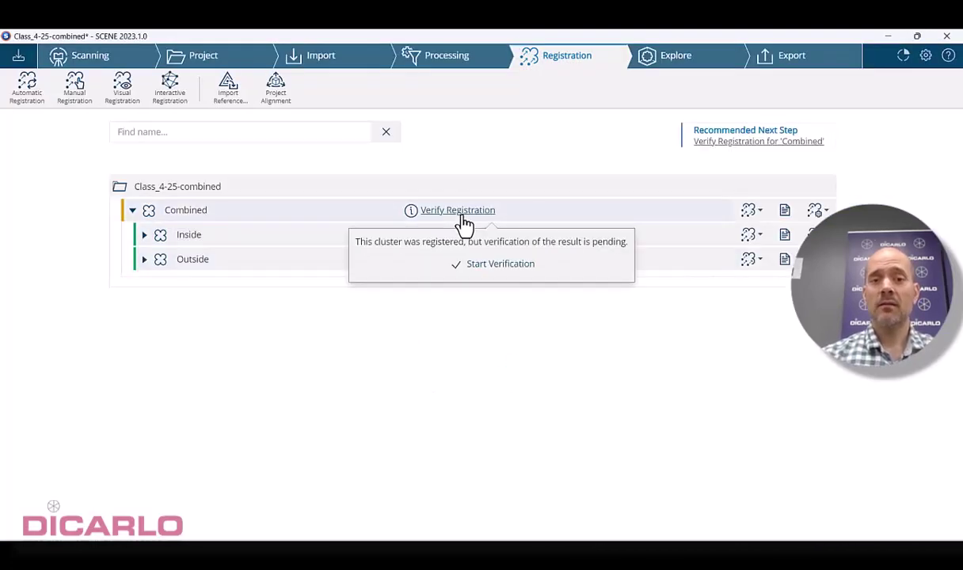
pyautogui.click(516, 269)
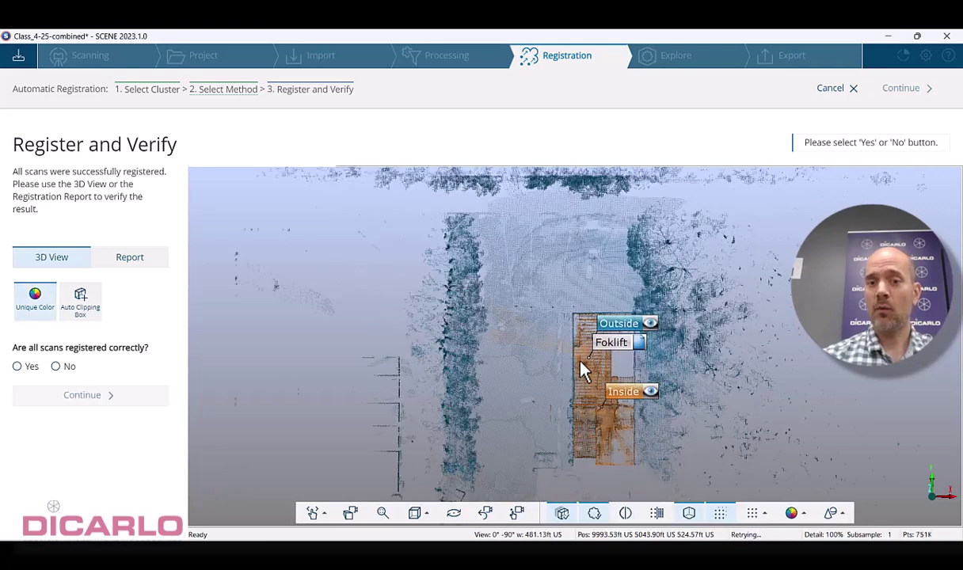
# - Switch the verification view to perspective with Smart navigation and orbit to an oblique view
pyautogui.scroll(3, 585, 341)
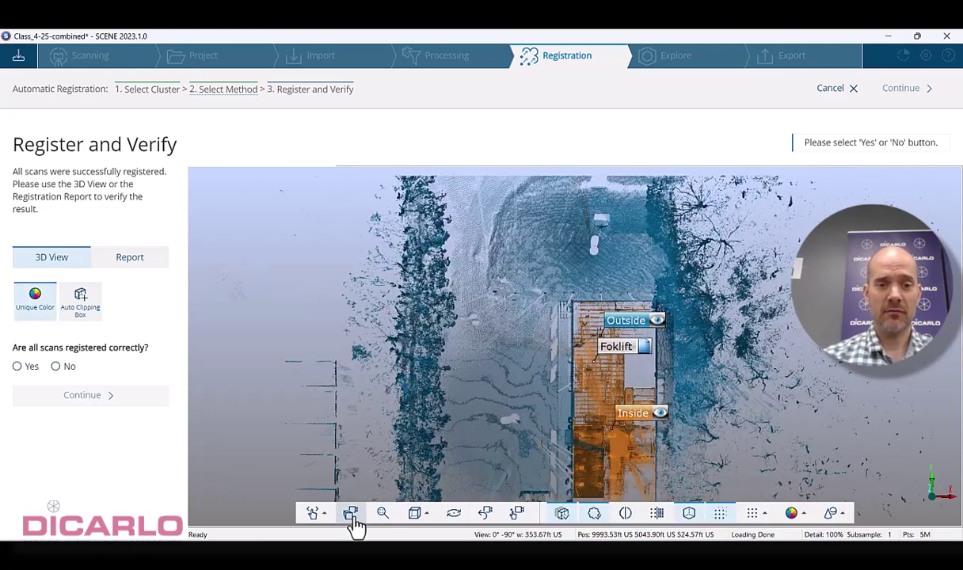
pyautogui.click(351, 514)
pyautogui.click(315, 514)
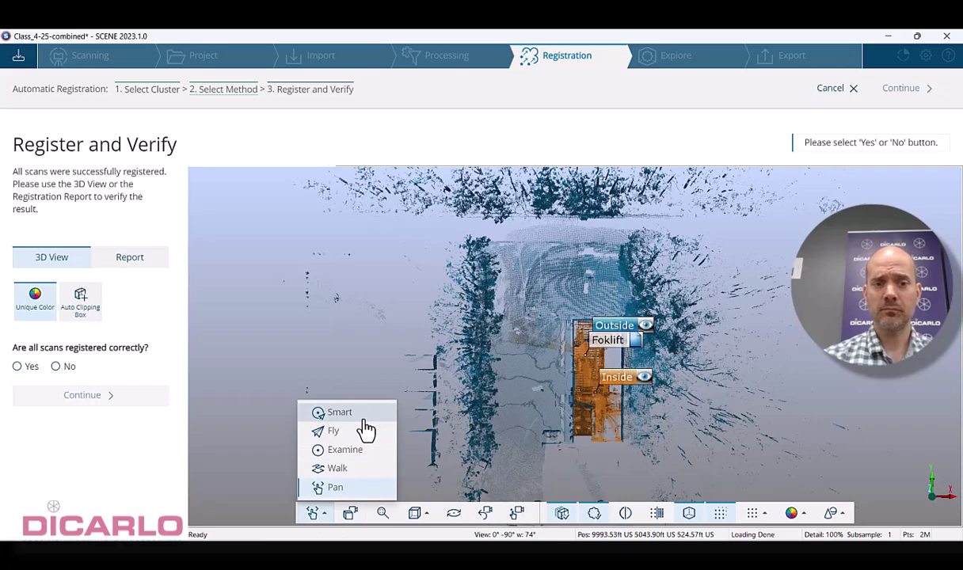
pyautogui.click(356, 420)
pyautogui.moveTo(762, 445); pyautogui.dragTo(574, 347)
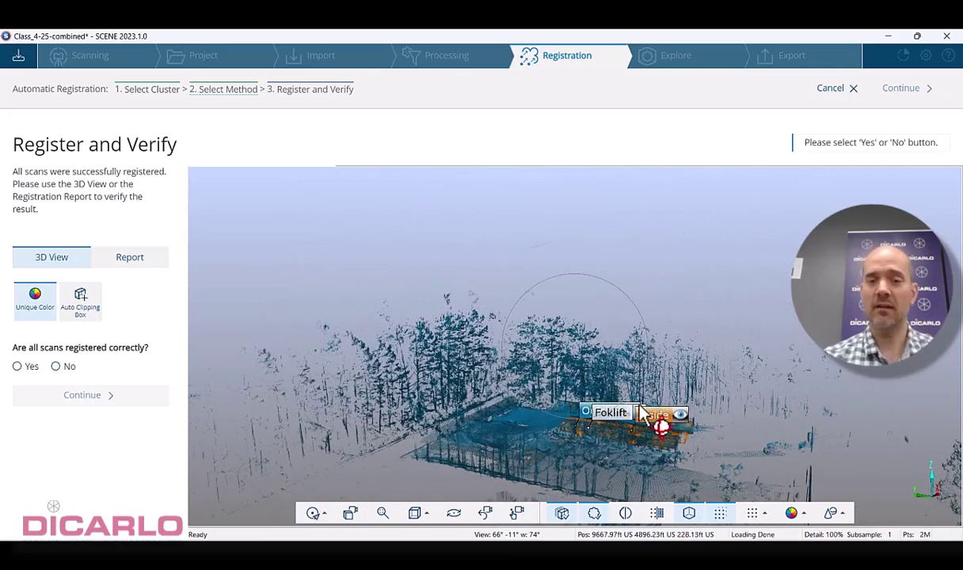
pyautogui.scroll(6, 627, 455)
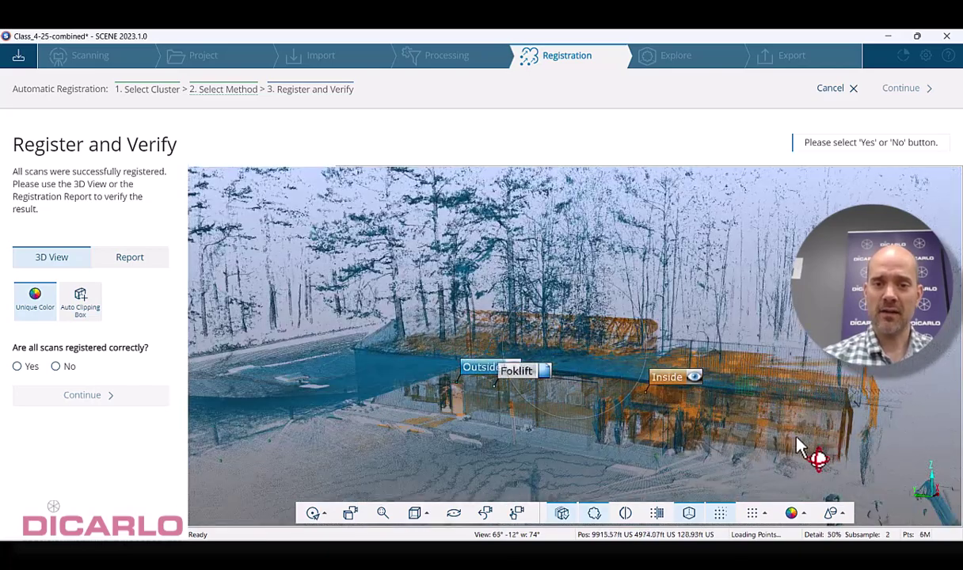
# - Check the blank report statistics, answer Yes that all scans are registered, and finish
pyautogui.click(126, 259)
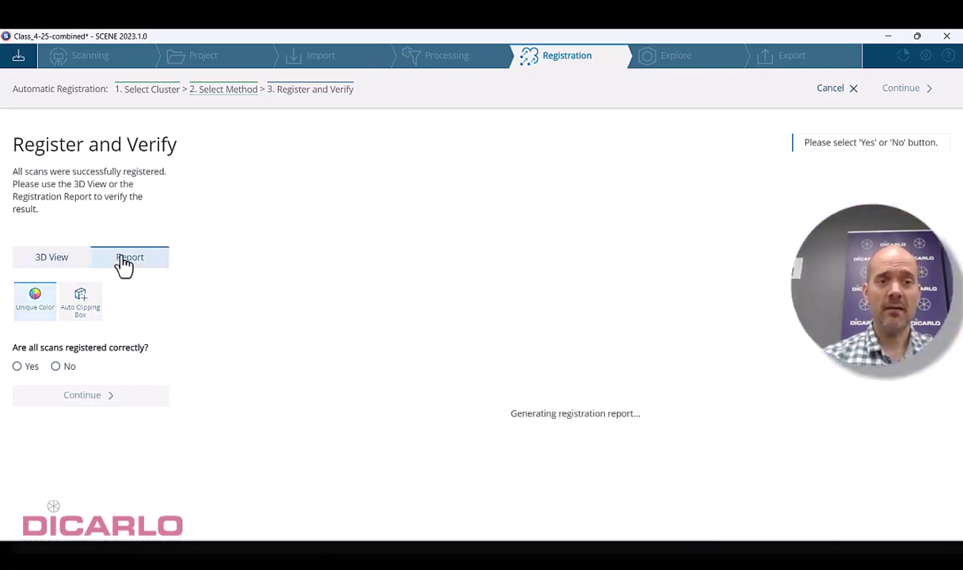
pyautogui.click(440, 247)
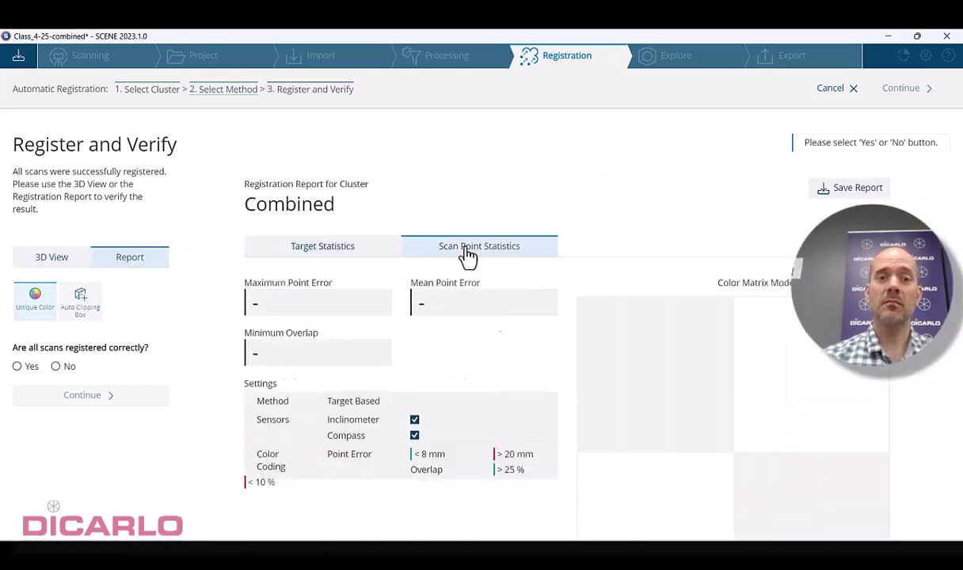
pyautogui.click(325, 249)
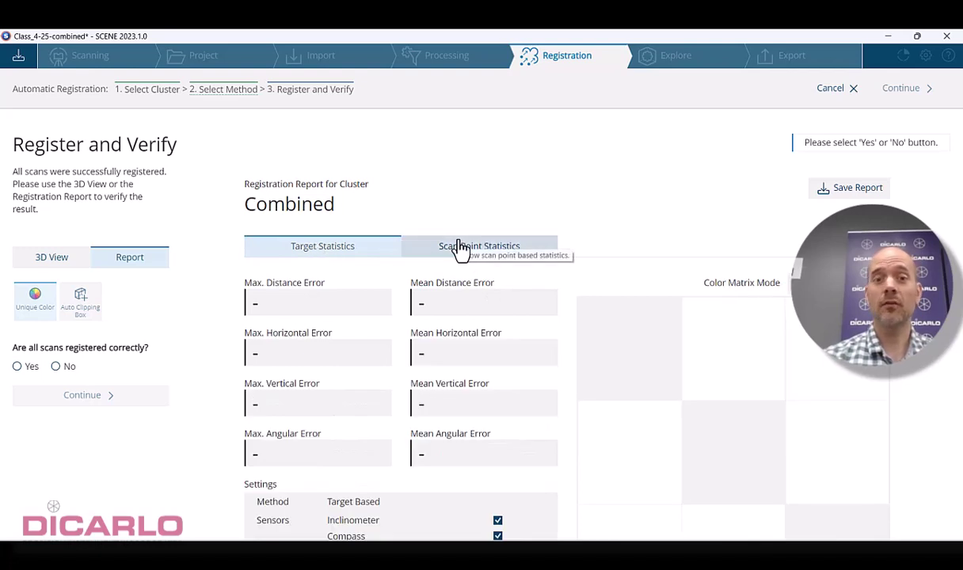
pyautogui.click(18, 368)
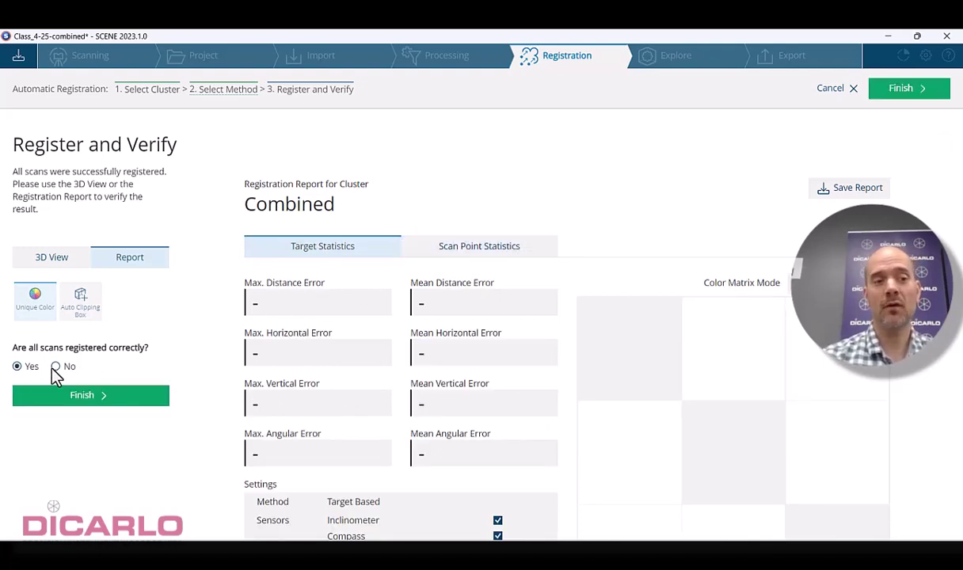
pyautogui.click(79, 405)
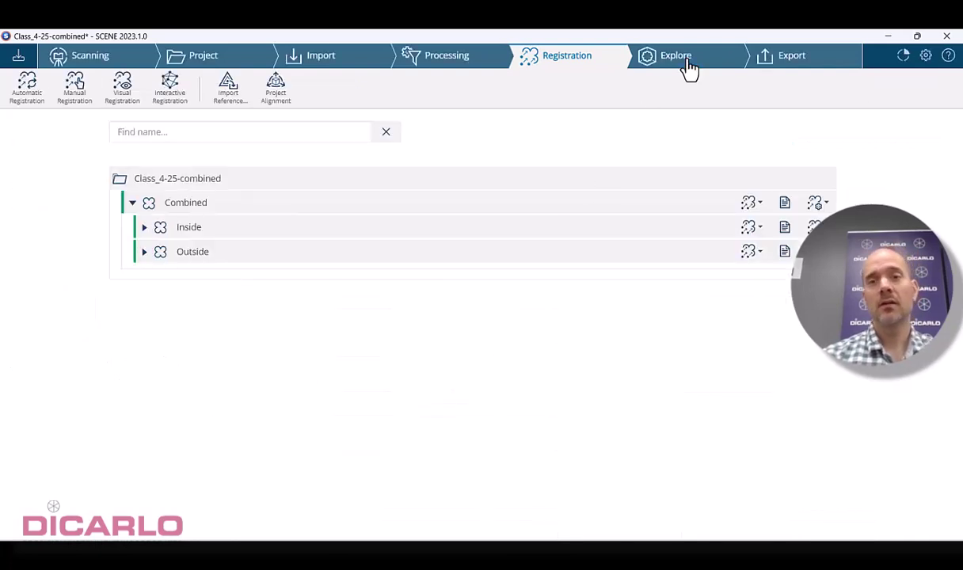
# - Open the project in 3D from Explore and locate reference target 101
pyautogui.click(686, 63)
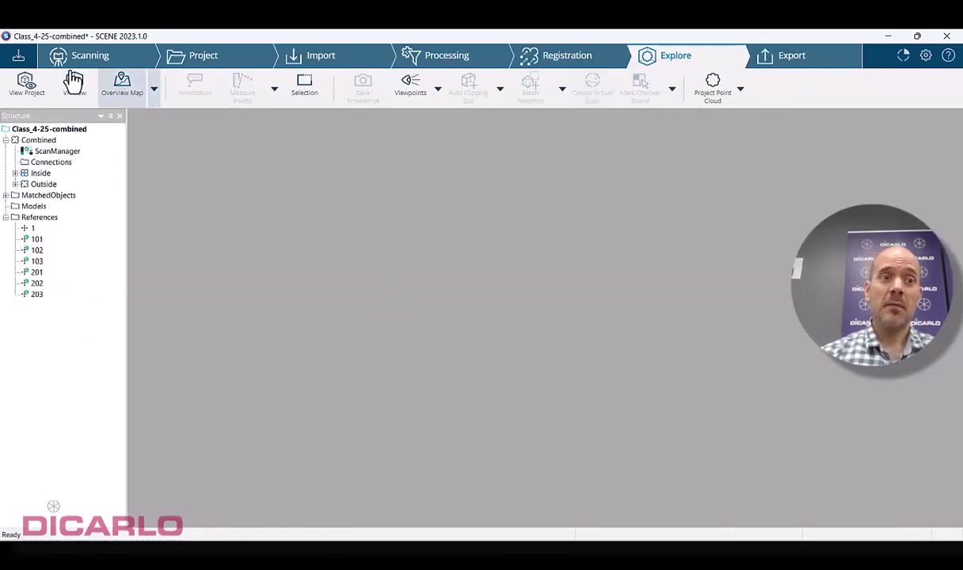
pyautogui.click(26, 83)
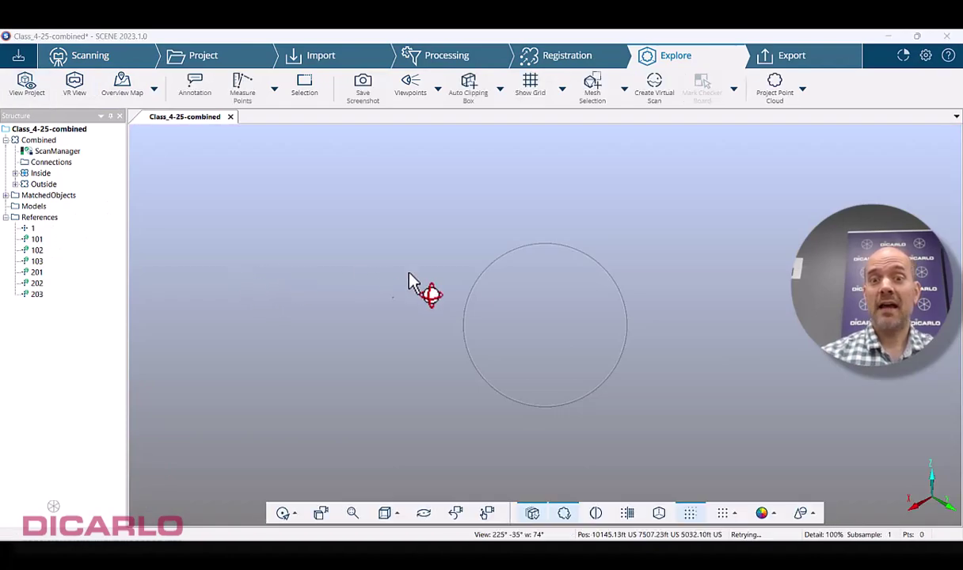
pyautogui.rightClick(38, 240)
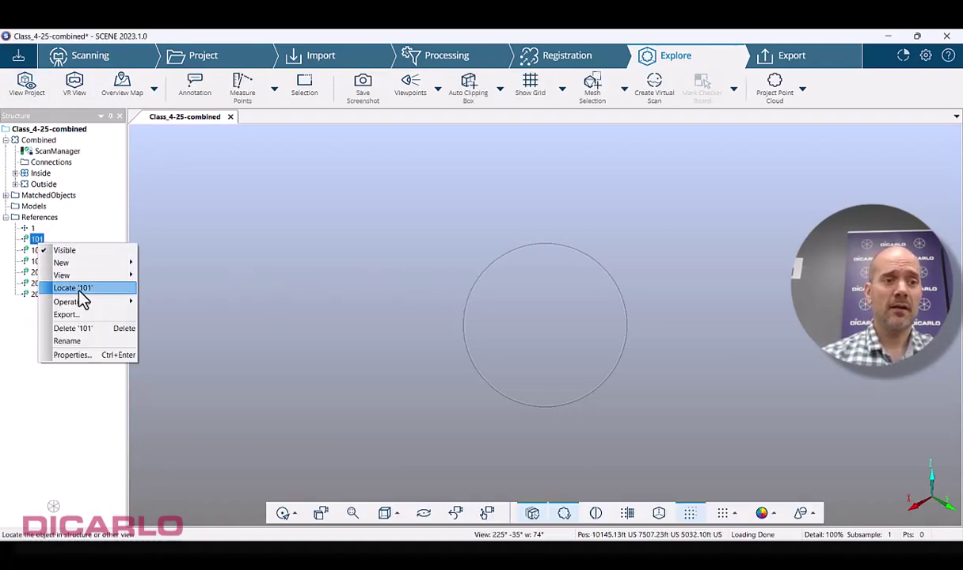
pyautogui.click(75, 277)
pyautogui.moveTo(436, 319); pyautogui.dragTo(38, 281)
# - Locate reference target 202, then zoom and tilt to a steeper overhead view
pyautogui.rightClick(36, 283)
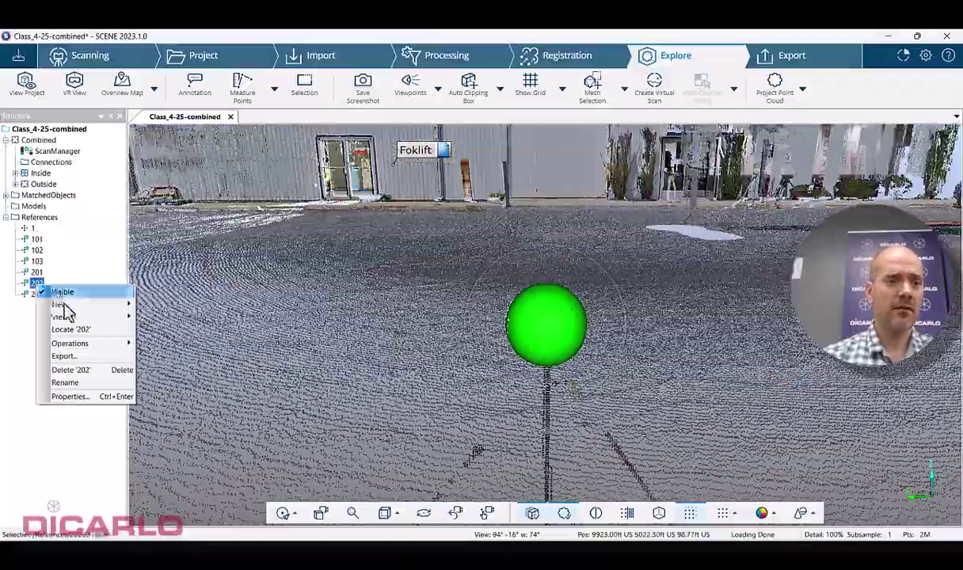
pyautogui.click(89, 330)
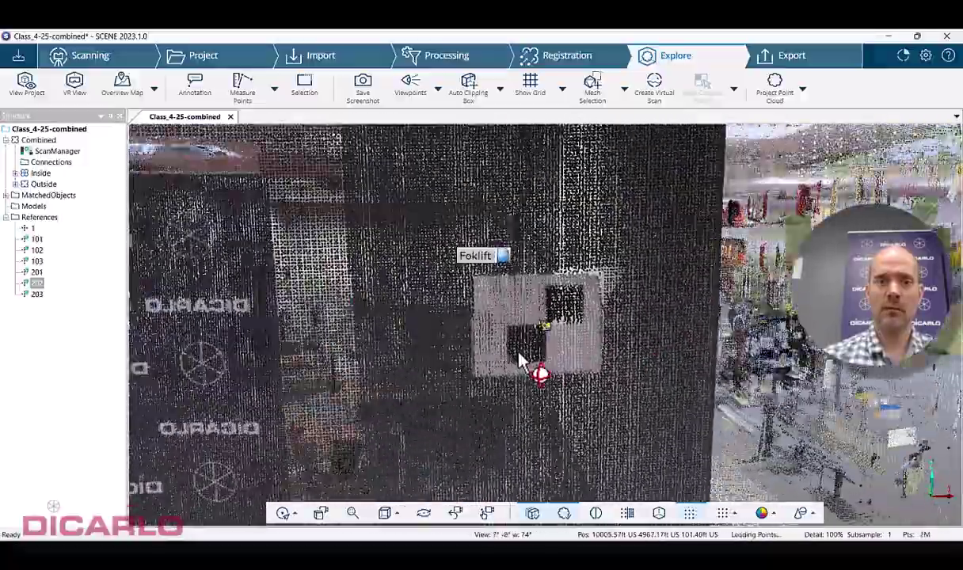
pyautogui.scroll(-5, 589, 385)
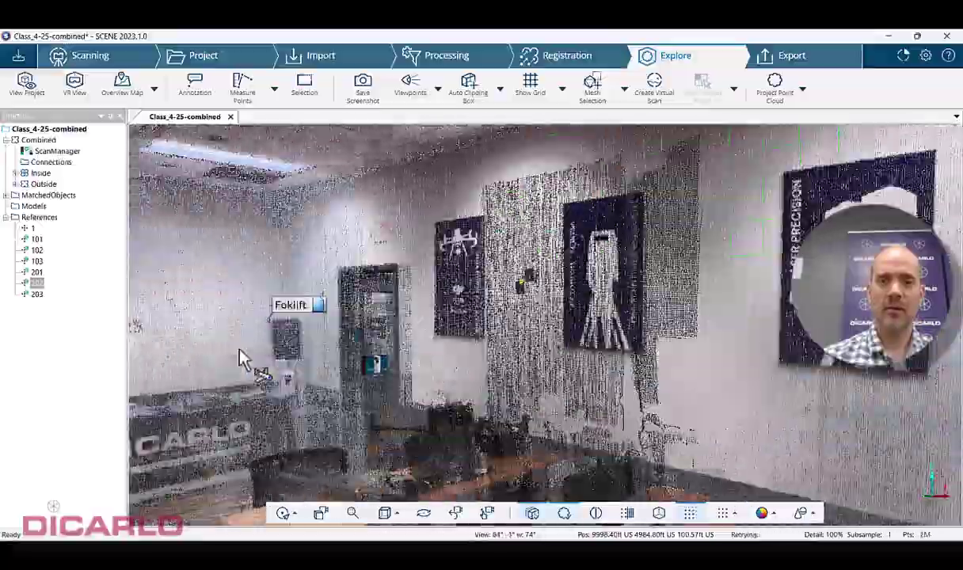
pyautogui.scroll(10, 511, 342)
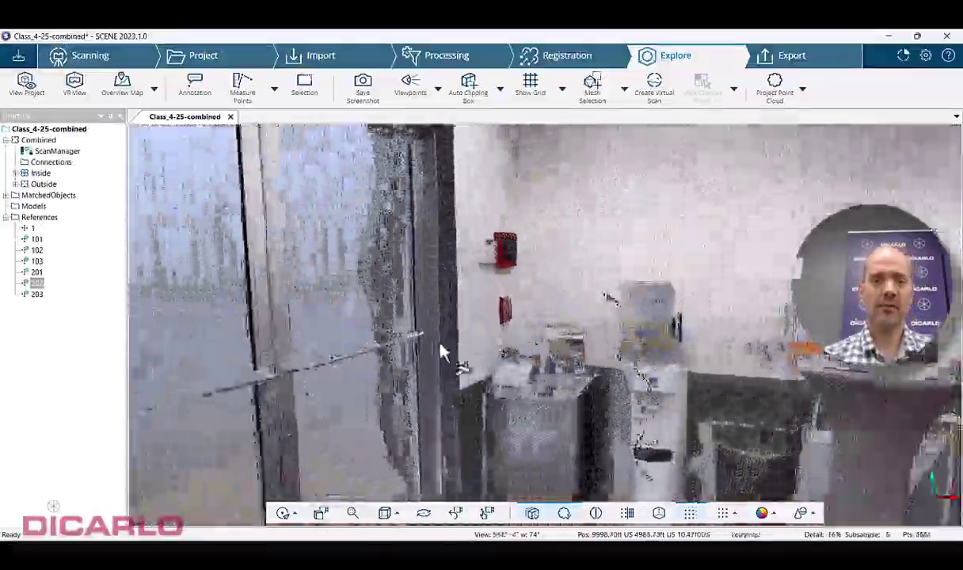
pyautogui.scroll(10, 331, 354)
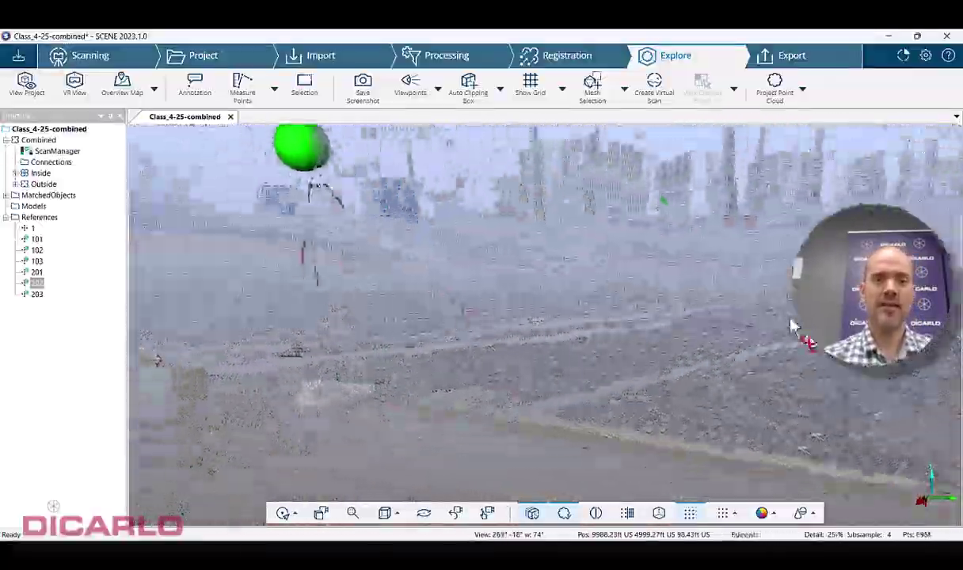
pyautogui.scroll(-10, 554, 346)
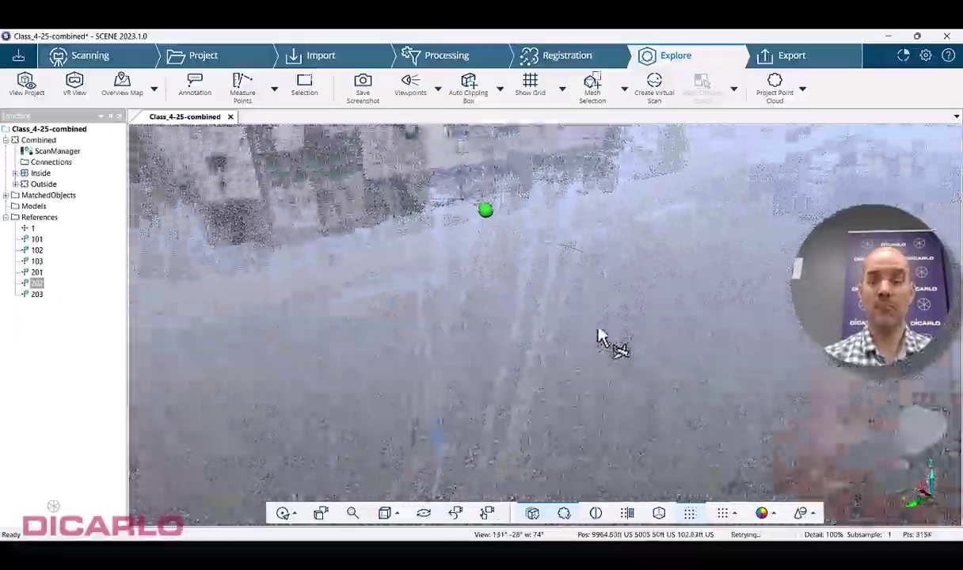
pyautogui.moveTo(736, 376); pyautogui.dragTo(661, 423)
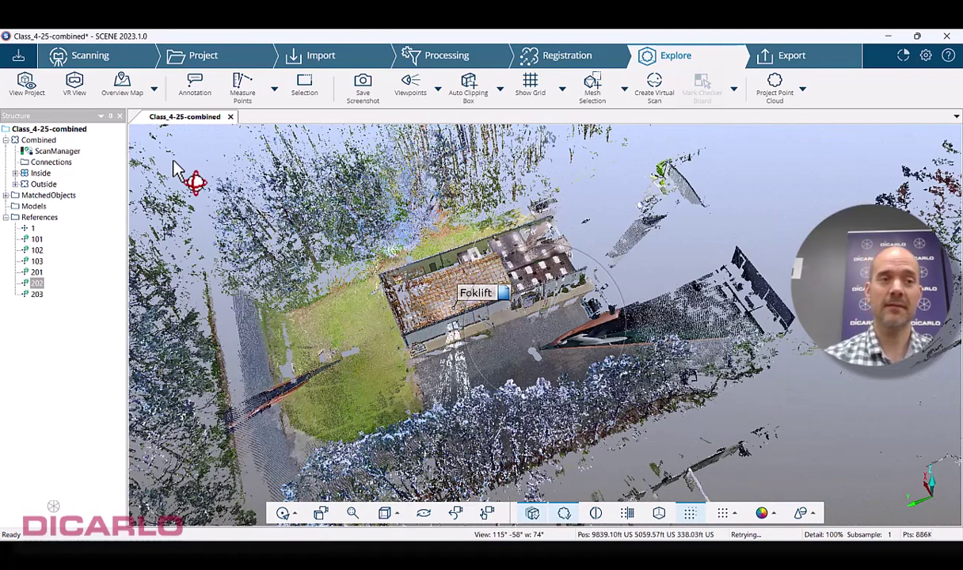
# - Close Class_4-25-combined, saving changes as shared revision 2 with comment 'registered without stats'
pyautogui.click(205, 59)
pyautogui.click(29, 88)
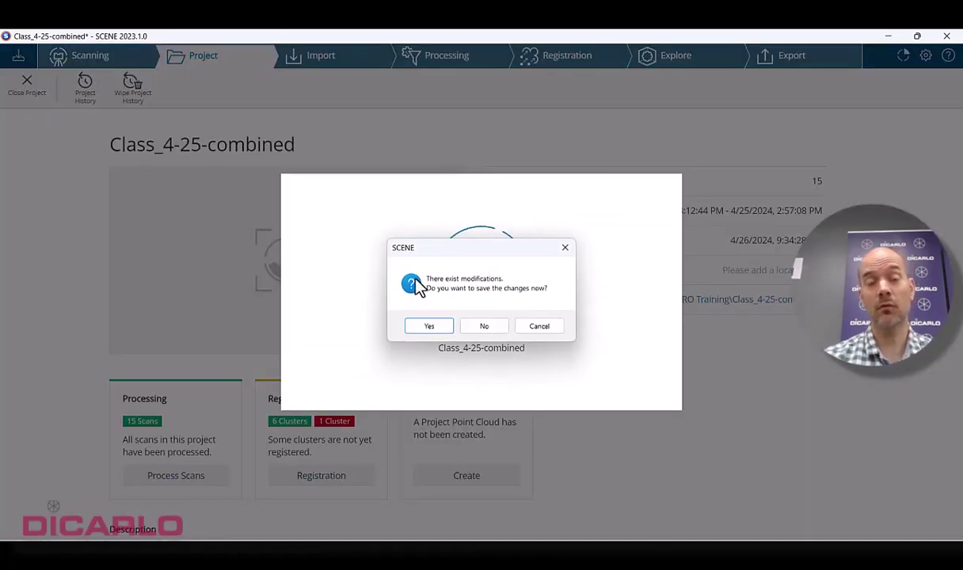
pyautogui.click(430, 327)
pyautogui.click(478, 265)
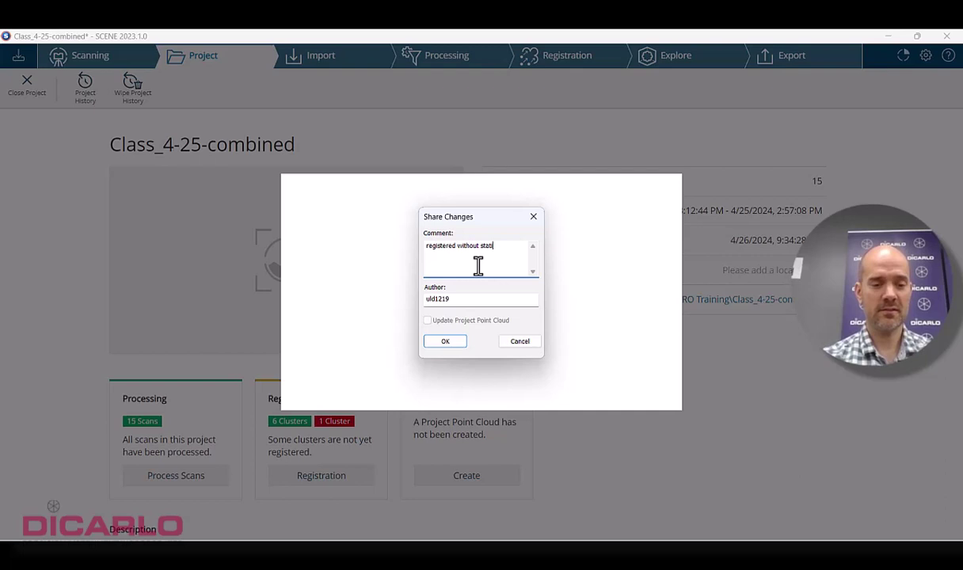
pyautogui.press('Return')
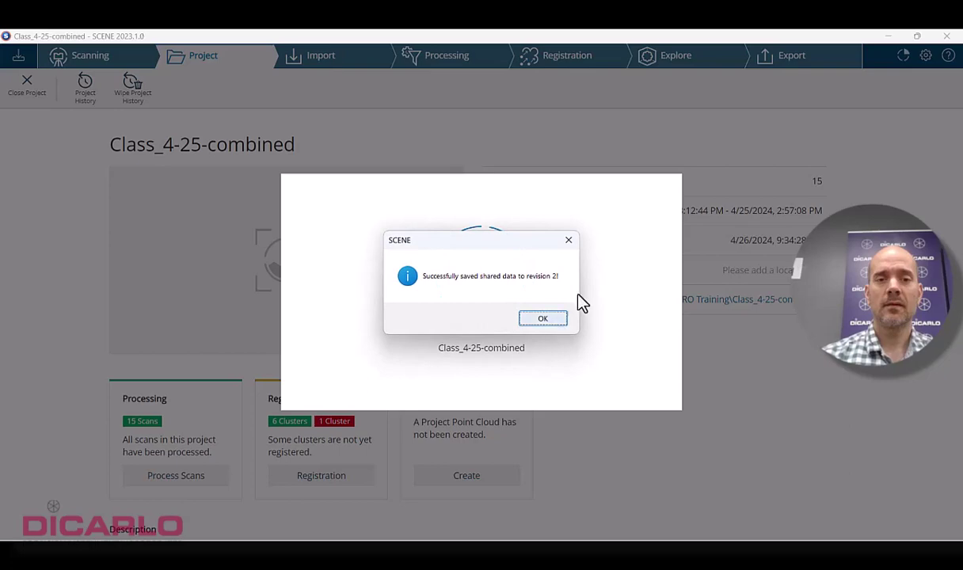
# - Quit SCENE 2023.1, launch SCENE 2023.0.1, and open the Class_4-25-combined project
pyautogui.press('Return')
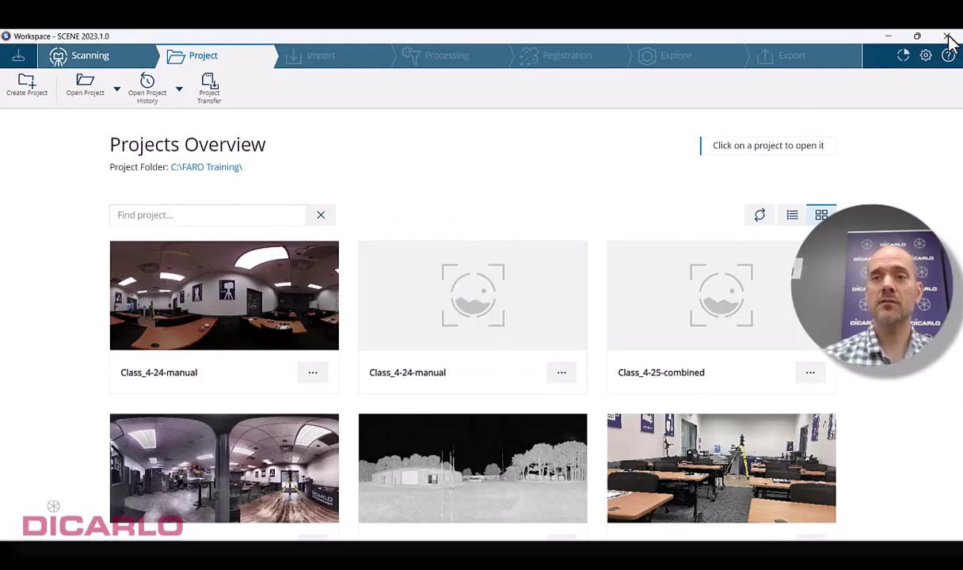
pyautogui.click(948, 37)
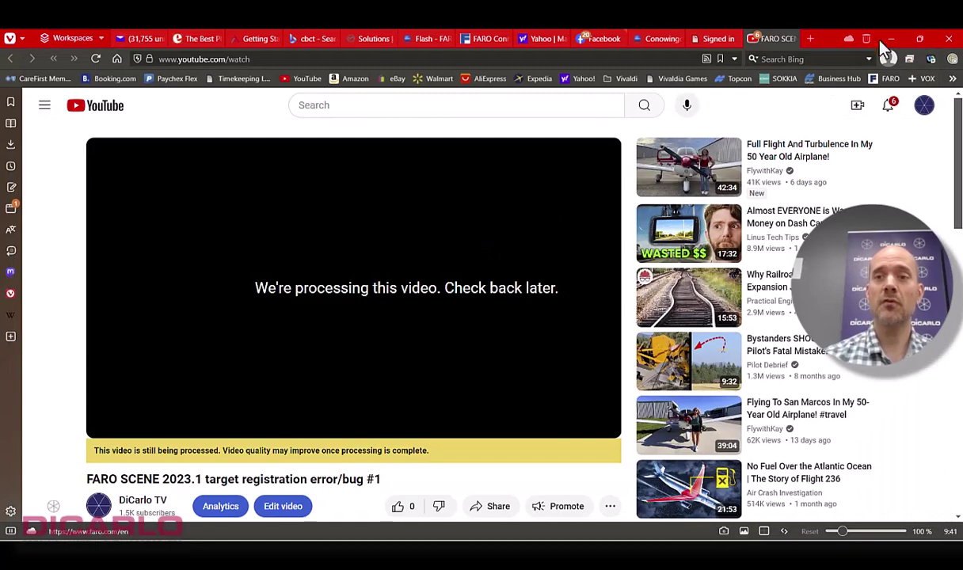
pyautogui.click(891, 38)
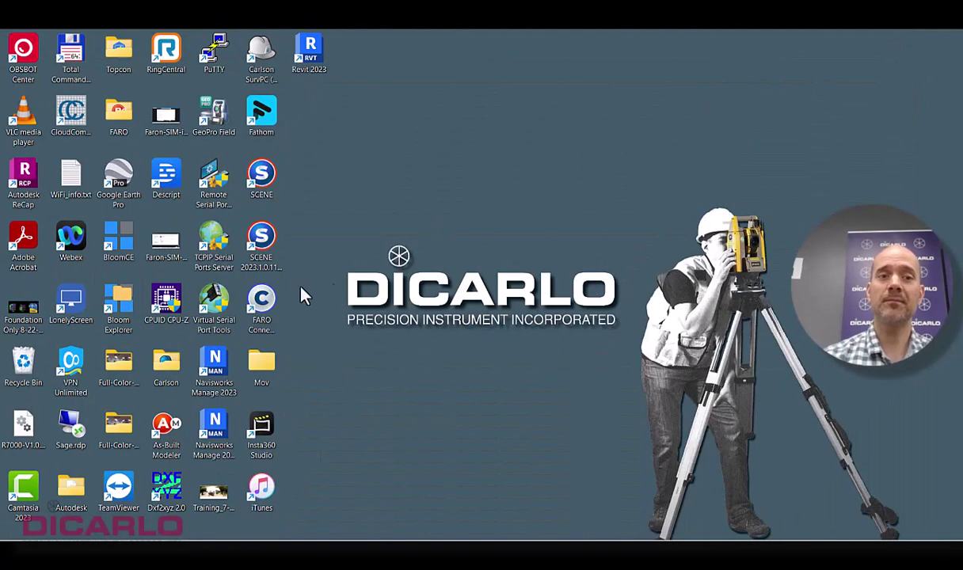
pyautogui.doubleClick(262, 181)
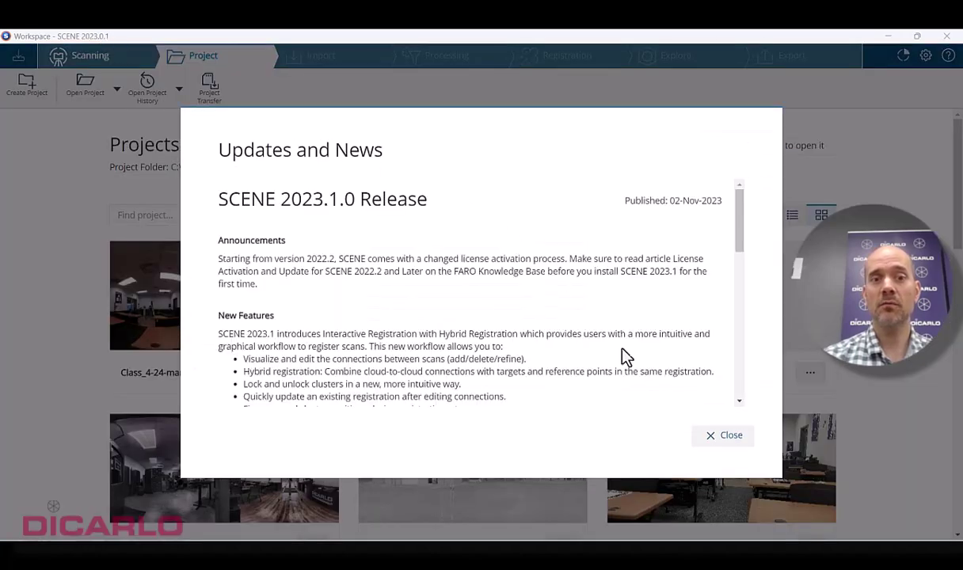
pyautogui.click(716, 437)
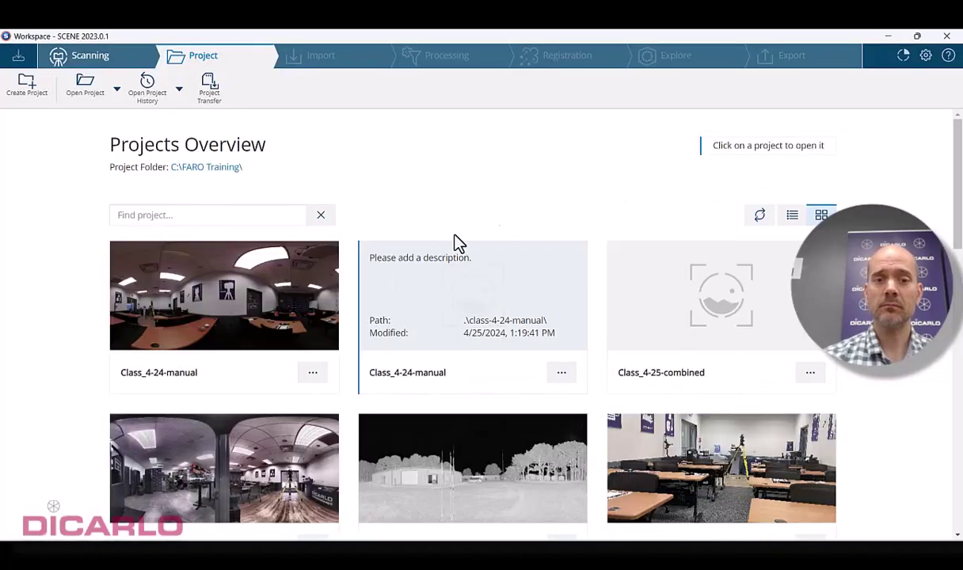
pyautogui.scroll(-2, 567, 162)
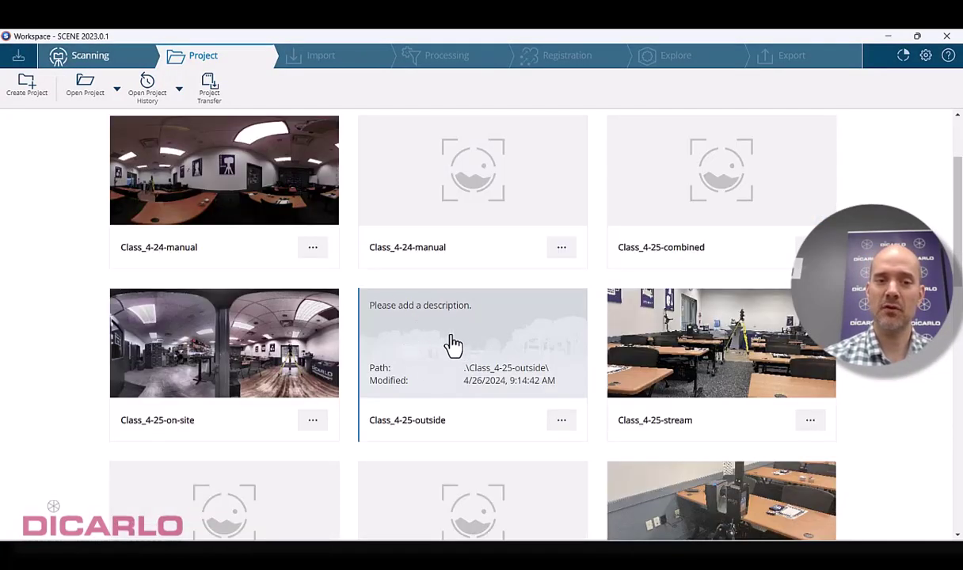
pyautogui.click(631, 262)
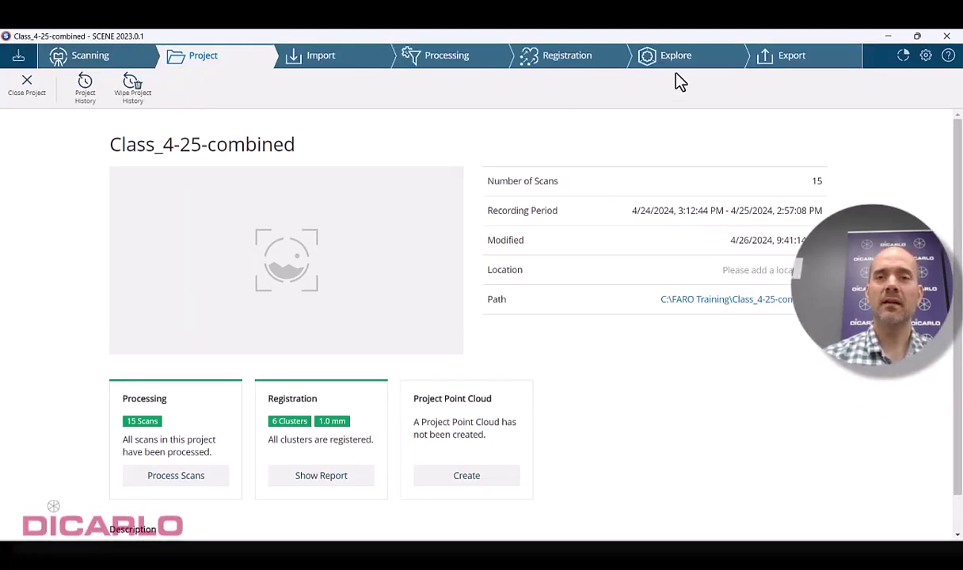
# - Check the Combined ScanManager's scan results and target tensions, then list the reference targets
pyautogui.click(662, 63)
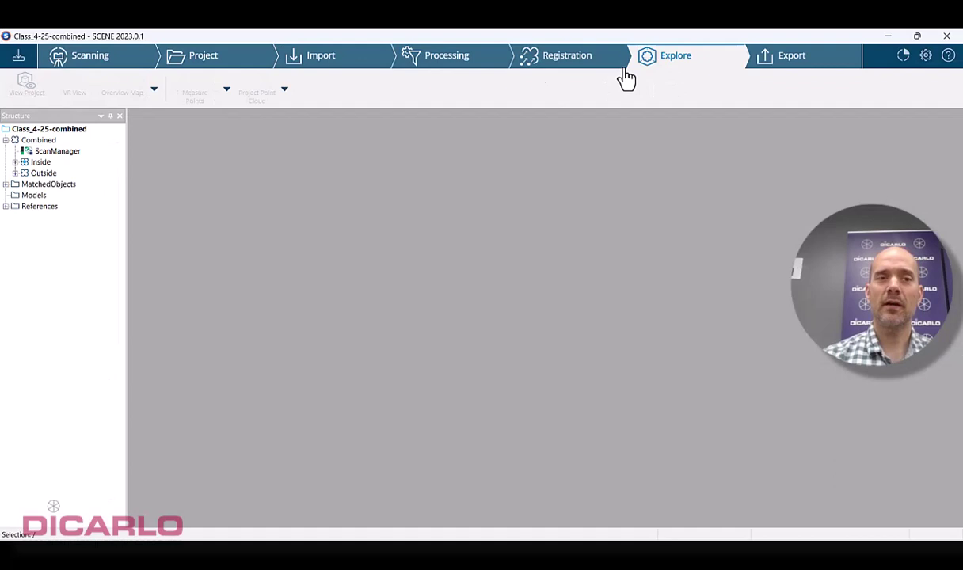
pyautogui.doubleClick(54, 152)
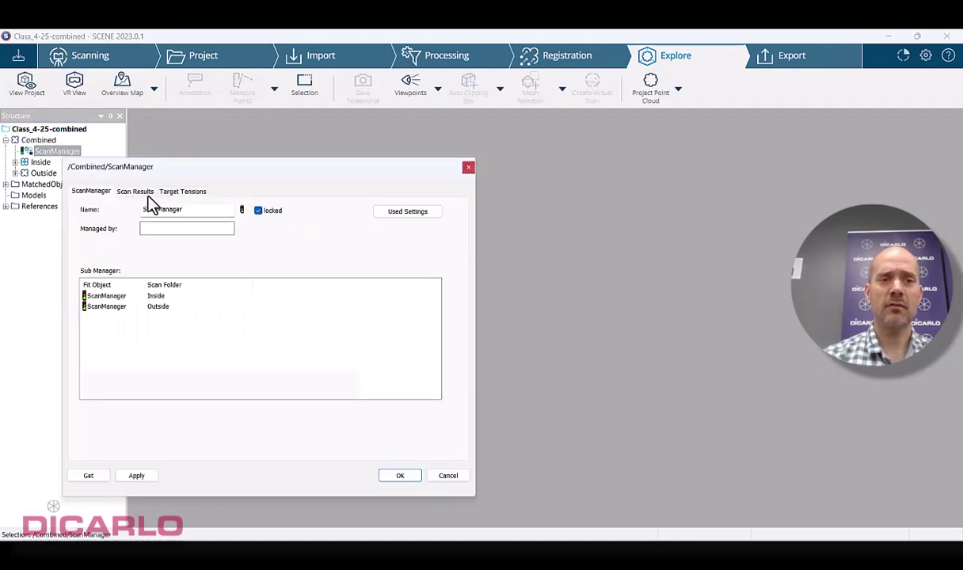
pyautogui.click(141, 193)
pyautogui.click(179, 194)
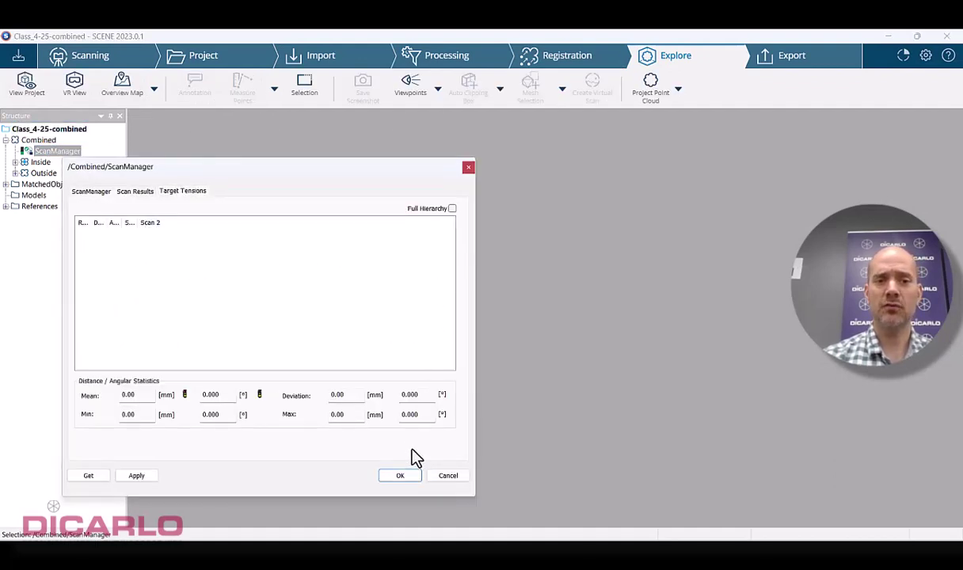
pyautogui.click(401, 475)
pyautogui.click(6, 206)
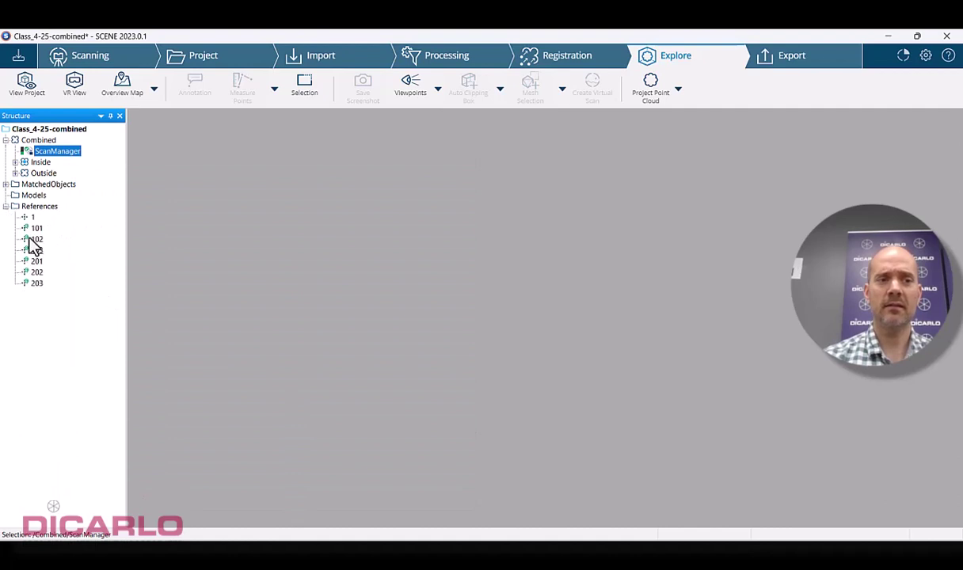
# - On the Registration overview, keep Combined expanded and collapse the Inside and Outside clusters
pyautogui.click(572, 66)
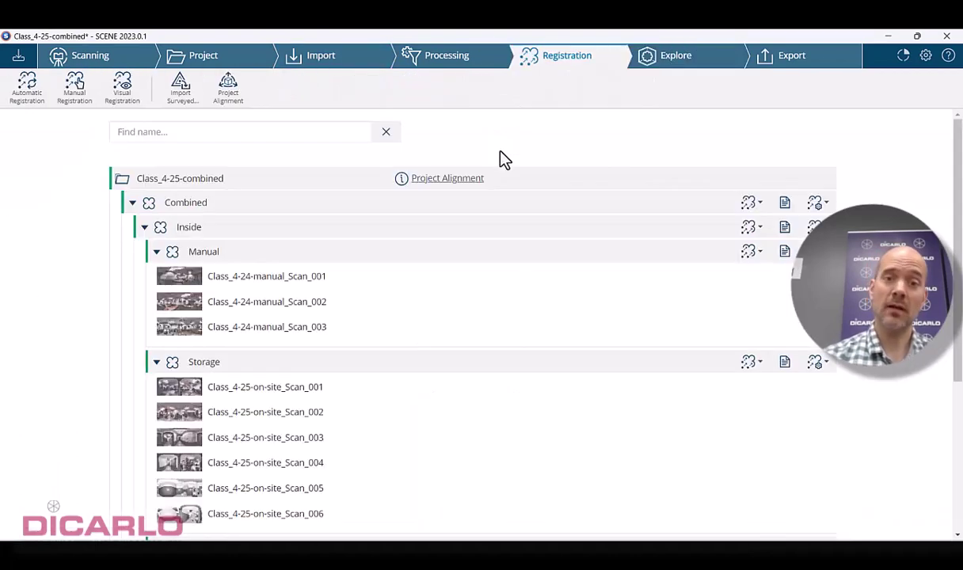
pyautogui.click(136, 203)
pyautogui.click(134, 204)
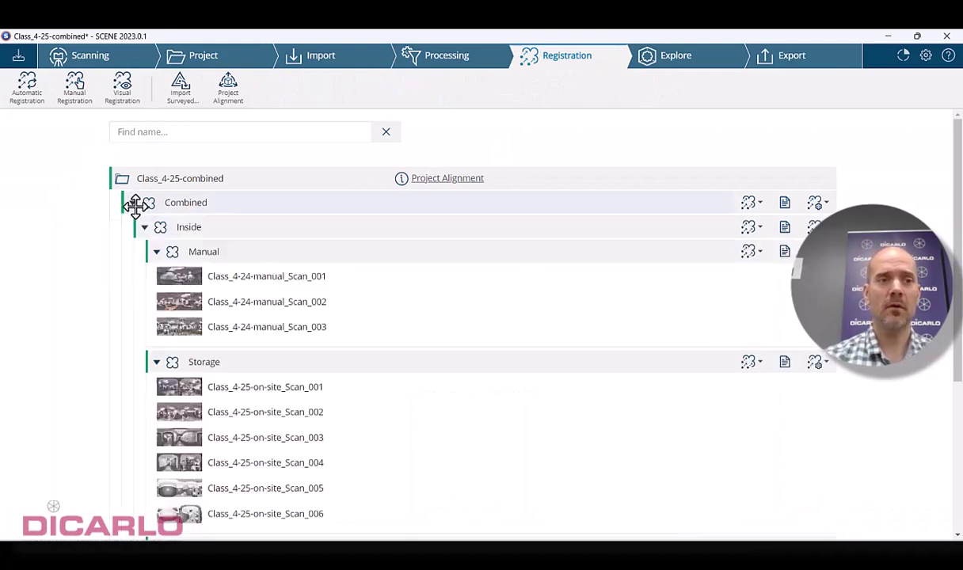
pyautogui.click(144, 227)
pyautogui.click(145, 251)
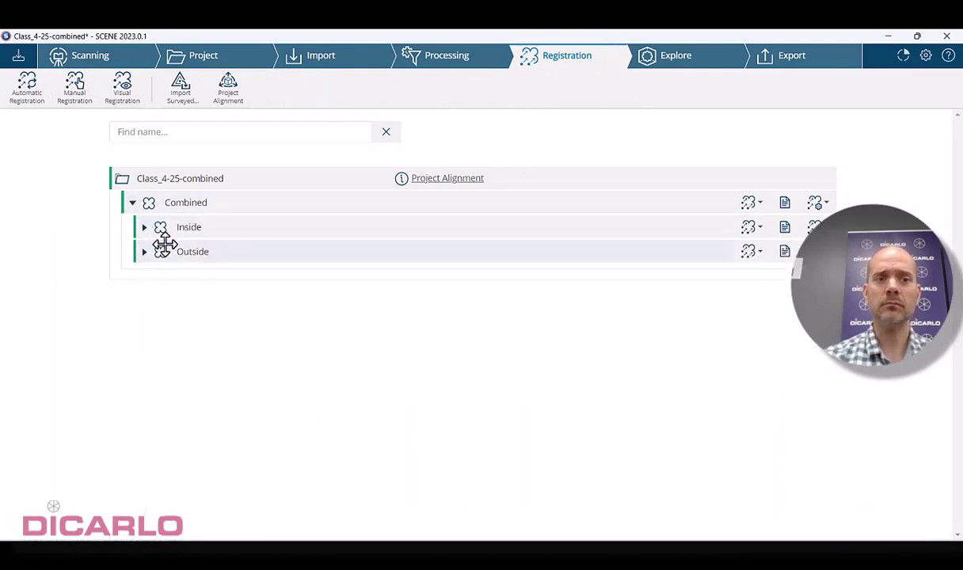
# - Re-register Combined target-based, accept the 3.3 mm mean error report, and return to the dashboard
pyautogui.click(757, 203)
pyautogui.click(671, 228)
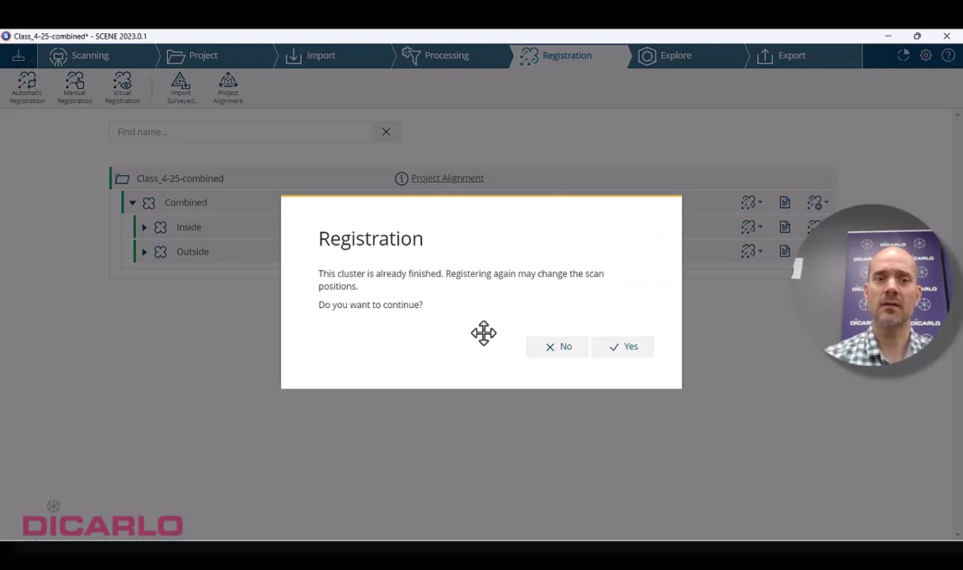
pyautogui.click(610, 346)
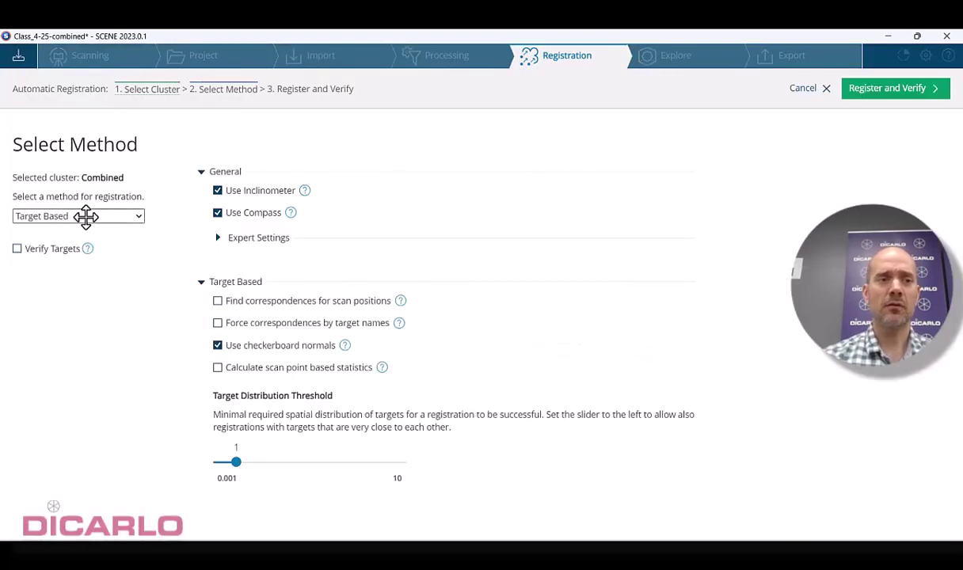
pyautogui.click(883, 88)
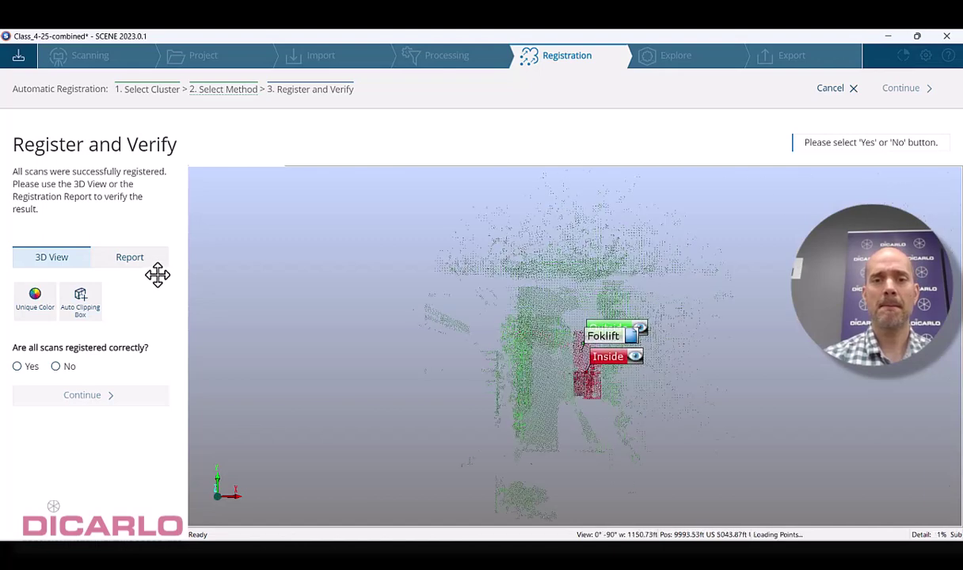
pyautogui.click(133, 255)
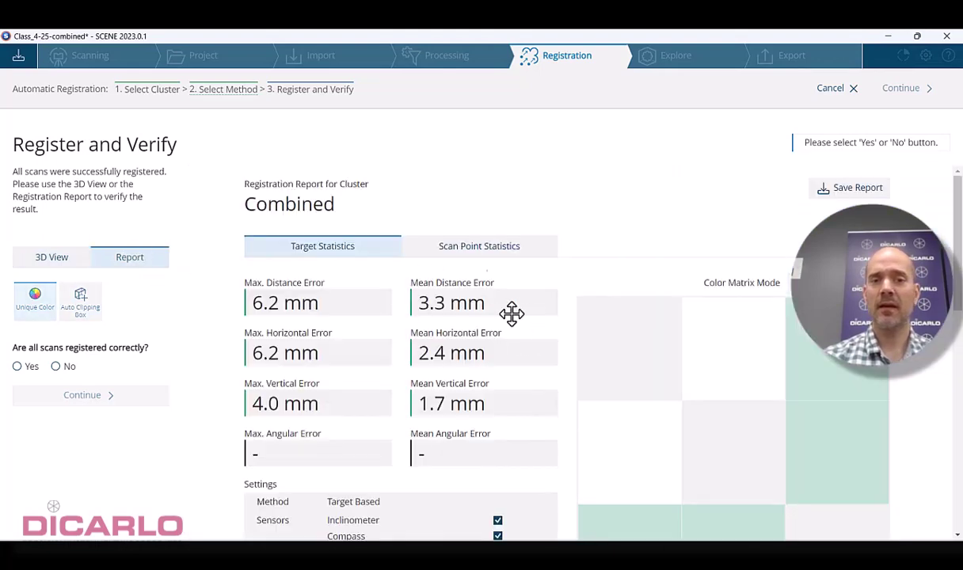
pyautogui.click(16, 366)
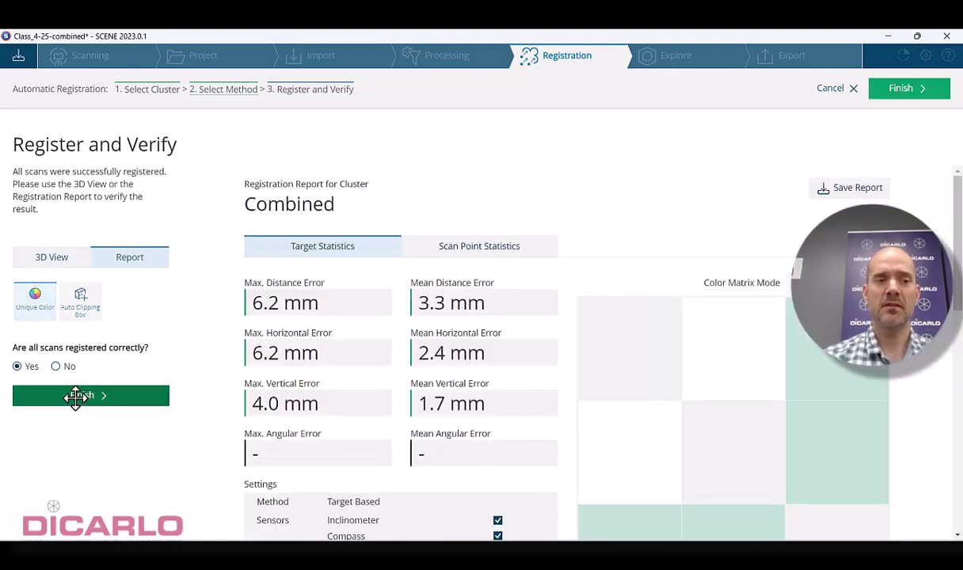
pyautogui.click(75, 395)
pyautogui.click(494, 347)
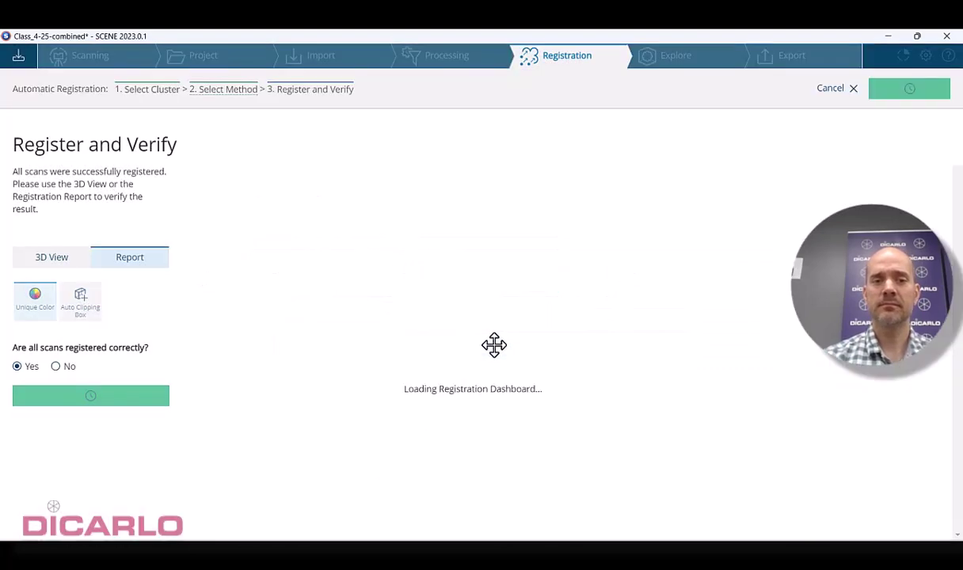
# - Open the project in 3D and check the Combined ScanManager's now-populated target tensions
pyautogui.click(671, 56)
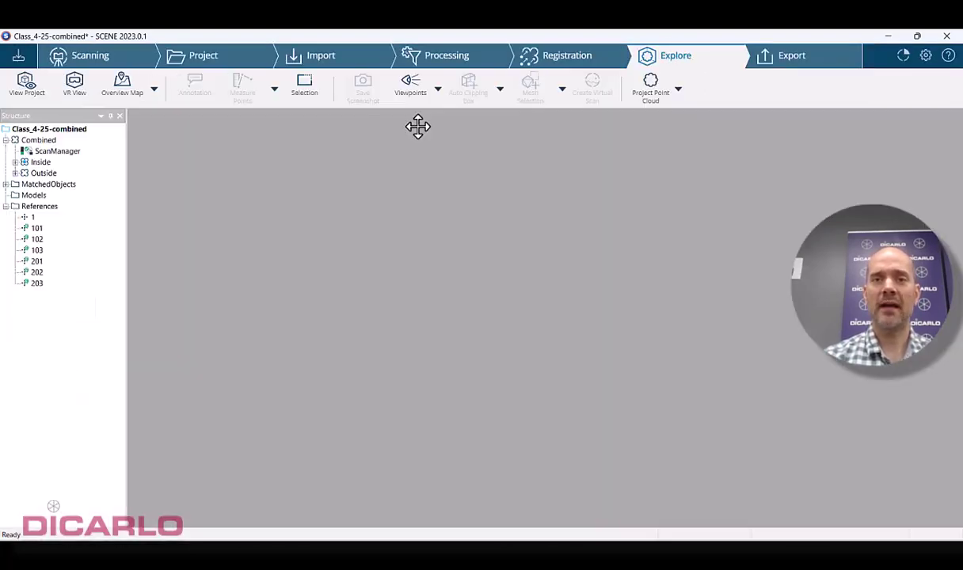
pyautogui.click(26, 83)
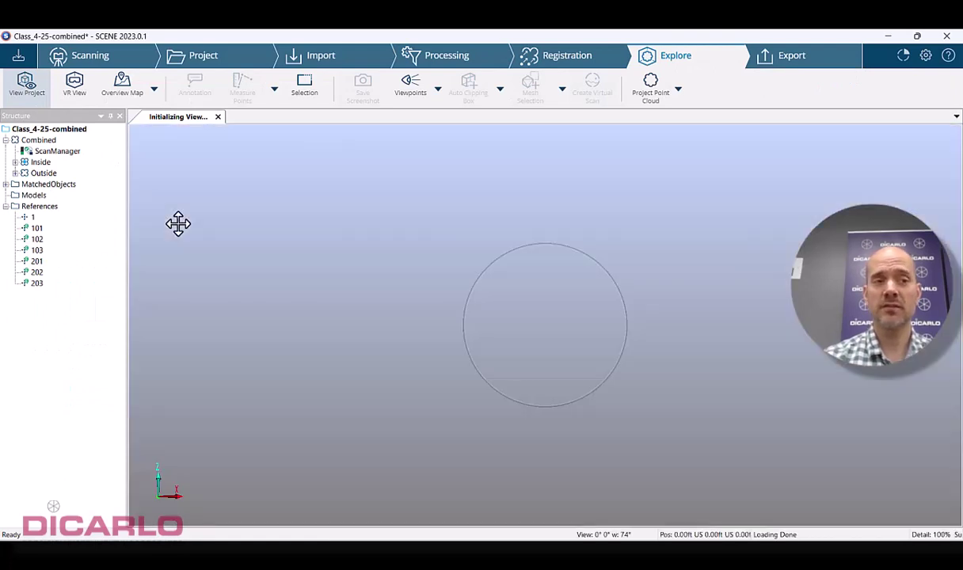
pyautogui.doubleClick(46, 151)
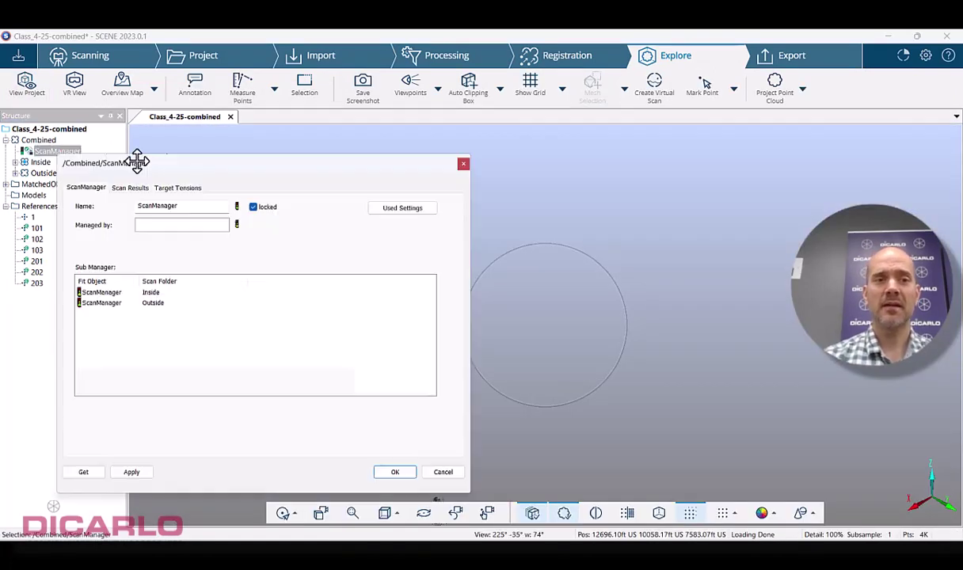
pyautogui.click(183, 187)
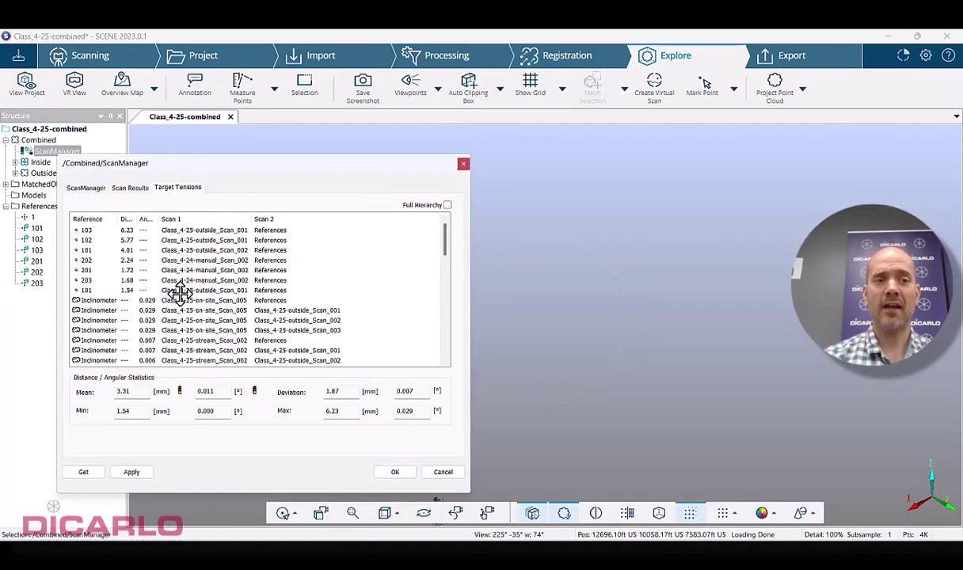
pyautogui.click(395, 471)
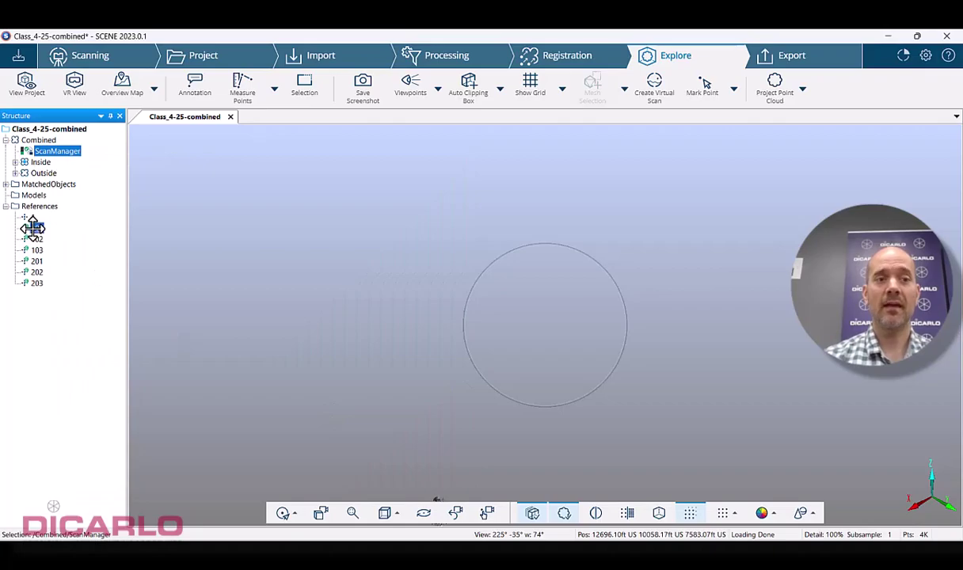
# - Locate reference targets 101 and 202 and orbit out to a wide view of the wall
pyautogui.rightClick(32, 228)
pyautogui.click(80, 270)
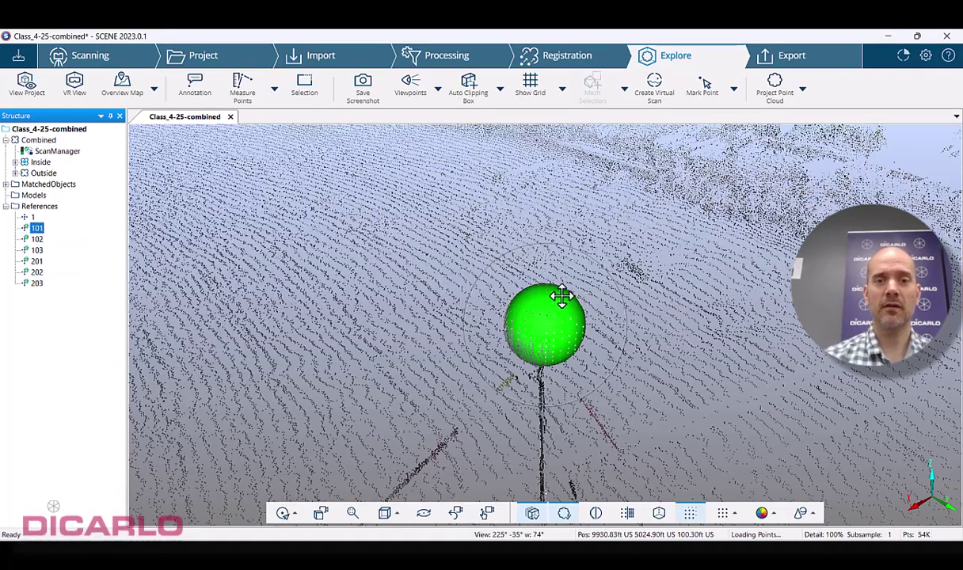
pyautogui.moveTo(561, 296); pyautogui.dragTo(37, 267)
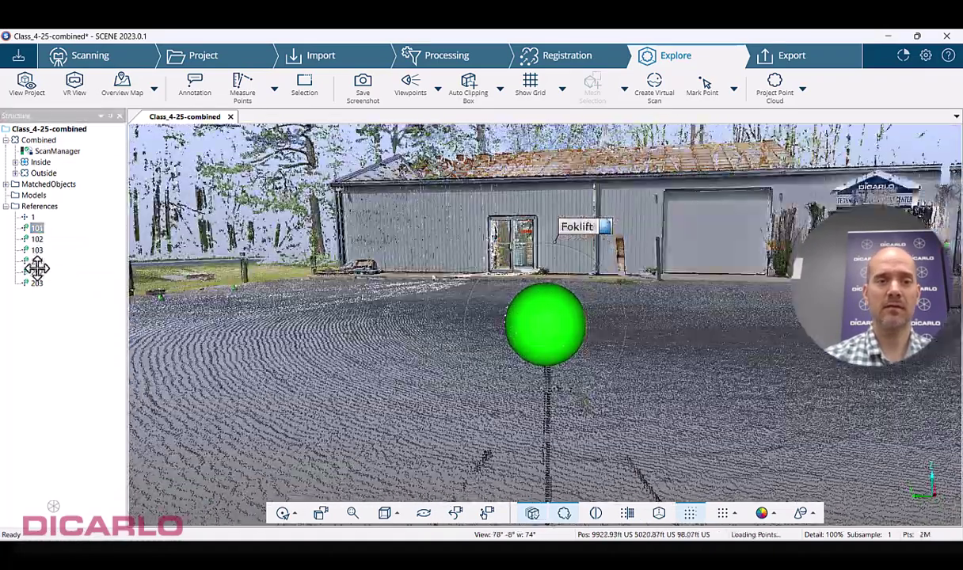
pyautogui.rightClick(33, 271)
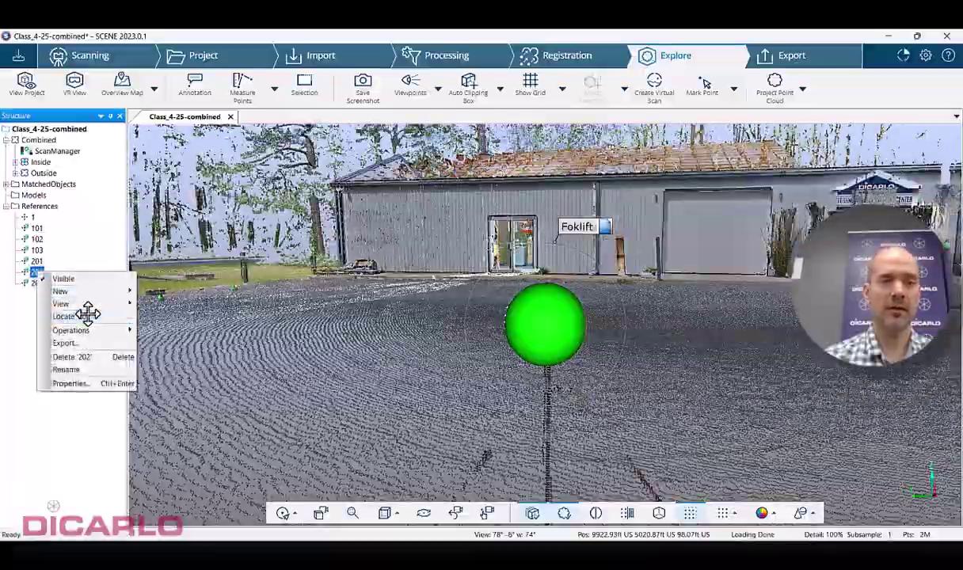
pyautogui.click(87, 314)
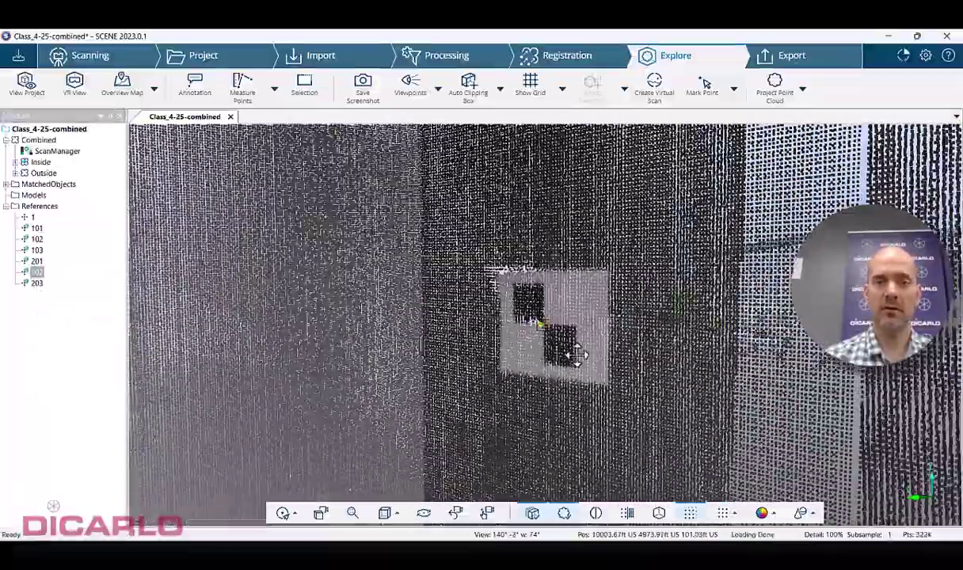
pyautogui.scroll(-5, 576, 356)
pyautogui.moveTo(578, 352); pyautogui.dragTo(541, 307)
pyautogui.scroll(-5, 515, 289)
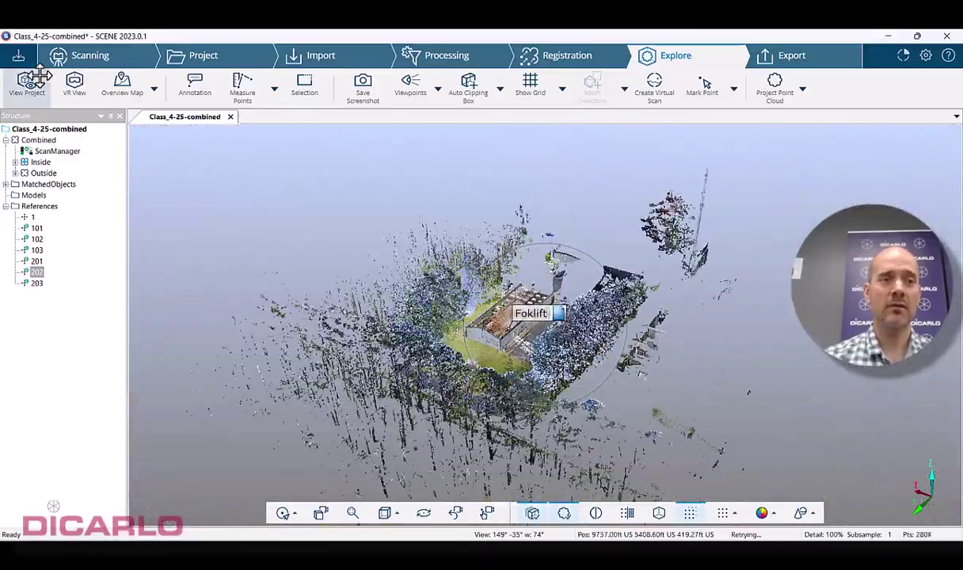
# - Save and share changes as revision 3 with a statistics comment, then show the project overview
pyautogui.click(36, 78)
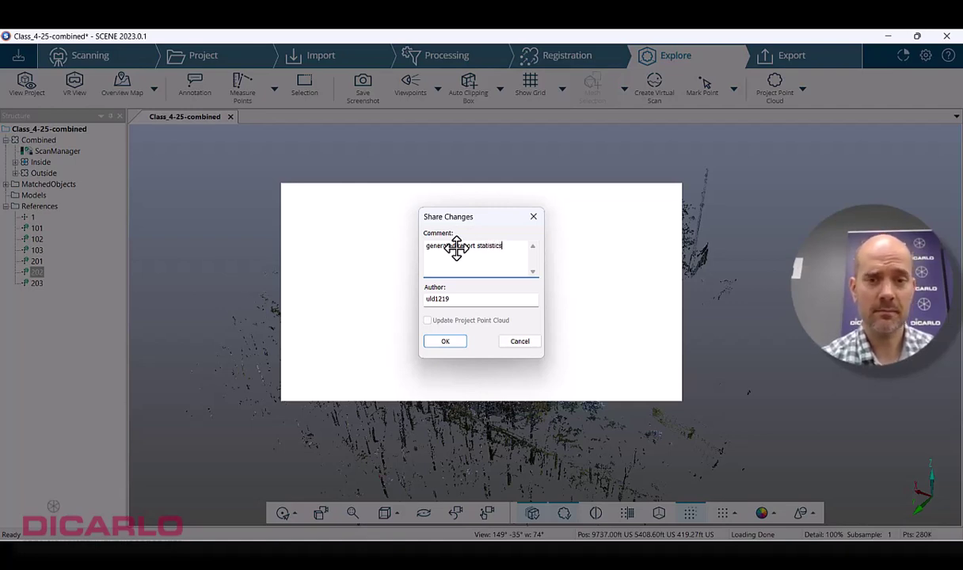
pyautogui.press('Return')
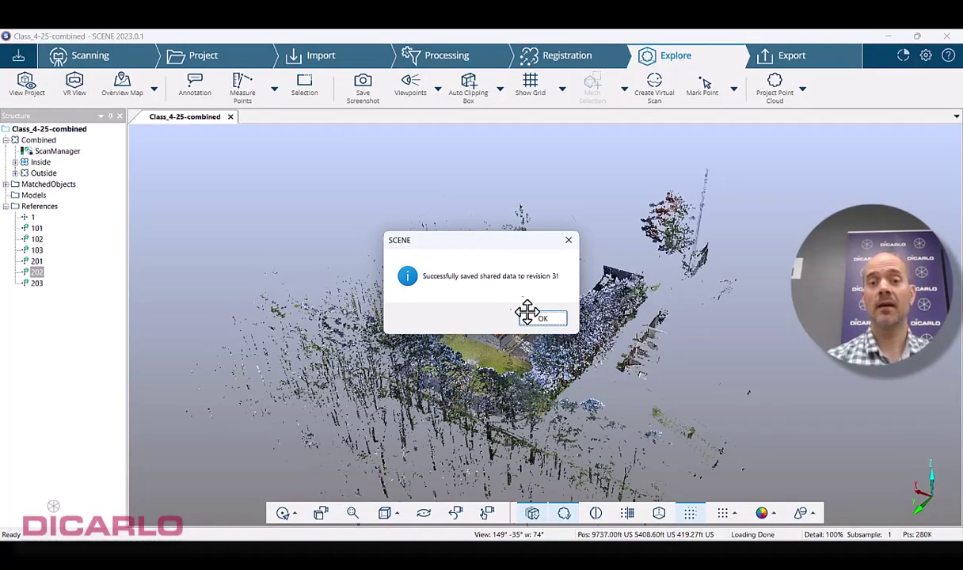
pyautogui.click(525, 315)
pyautogui.click(198, 54)
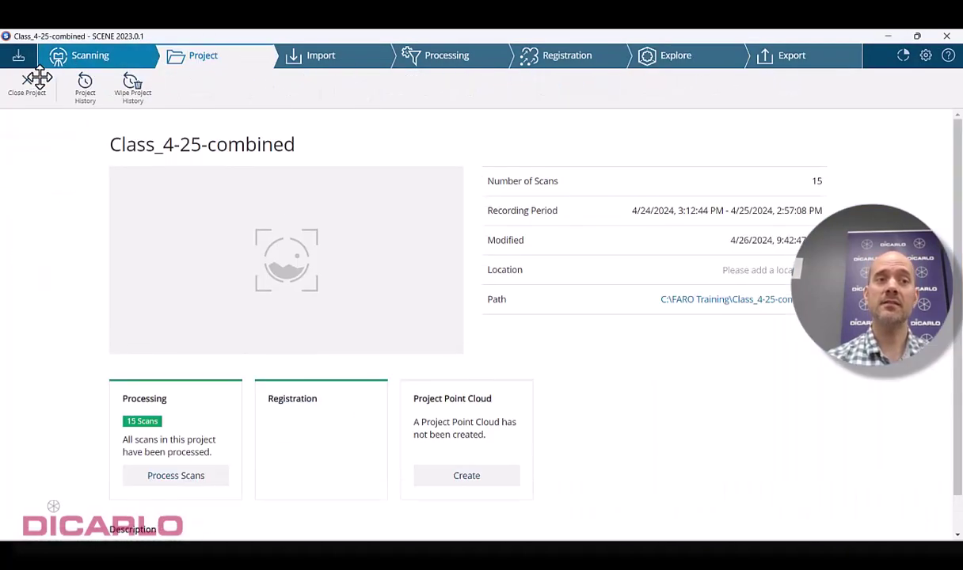
# - Close the project and quit SCENE 2023.0.1, then open Class_4-25-combined in SCENE 2023.1
pyautogui.click(22, 82)
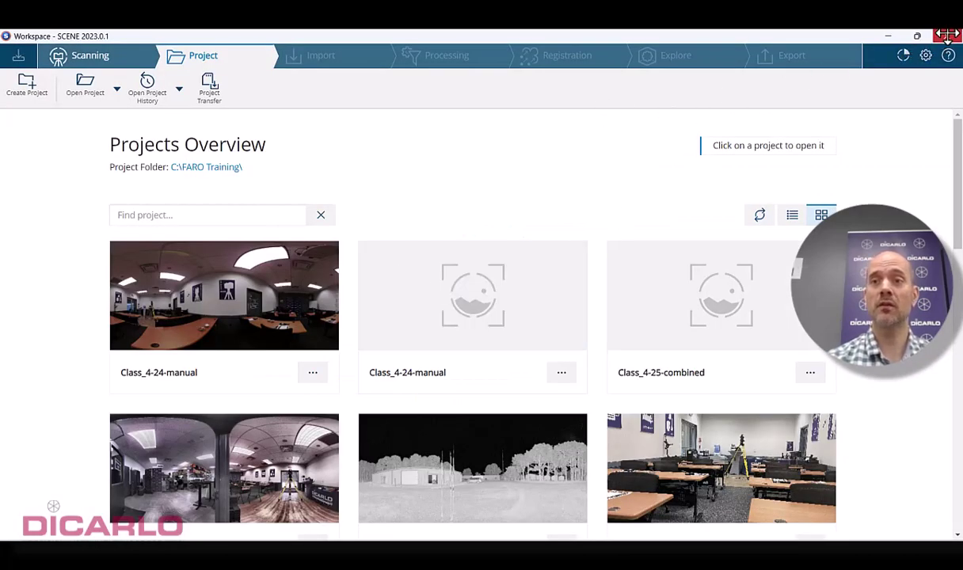
pyautogui.click(947, 36)
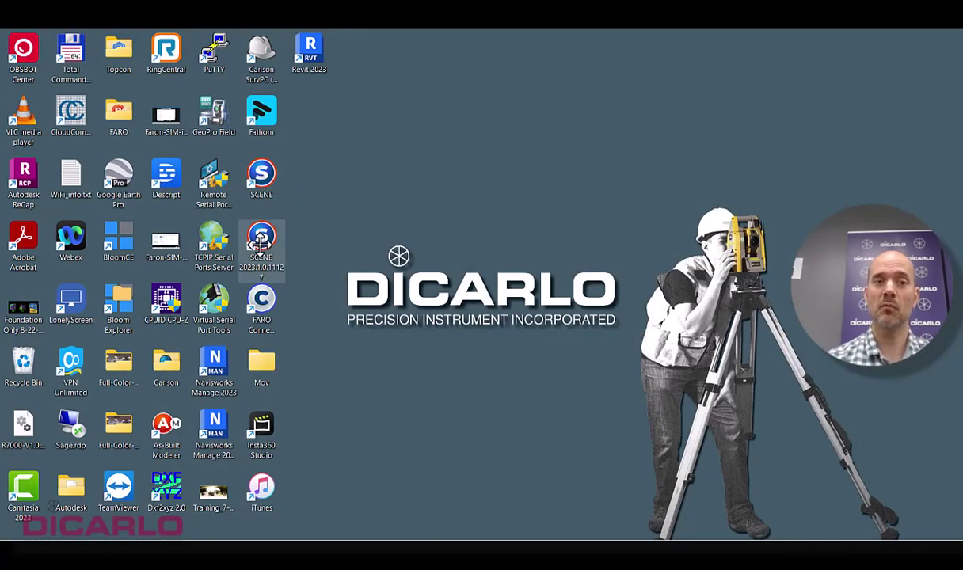
pyautogui.doubleClick(261, 244)
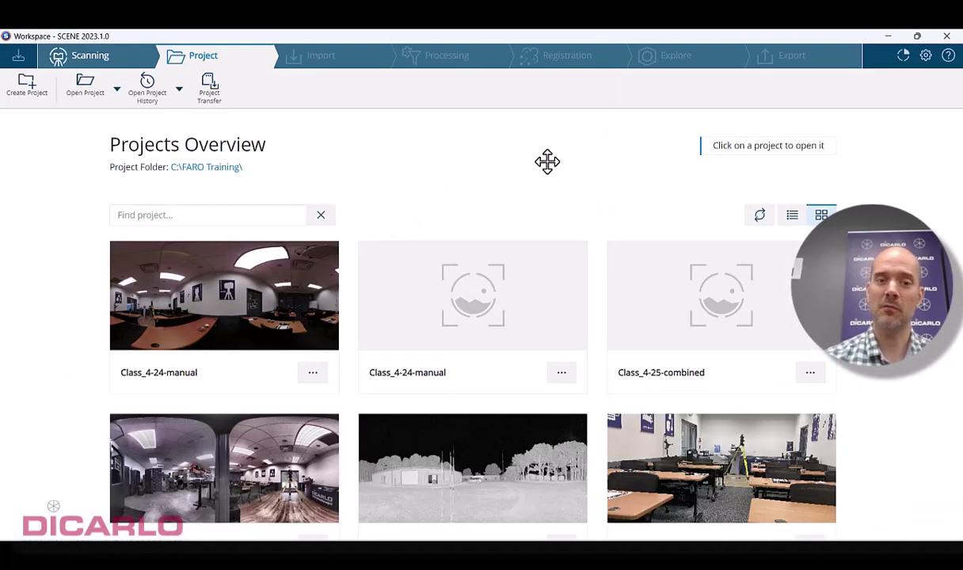
pyautogui.click(693, 295)
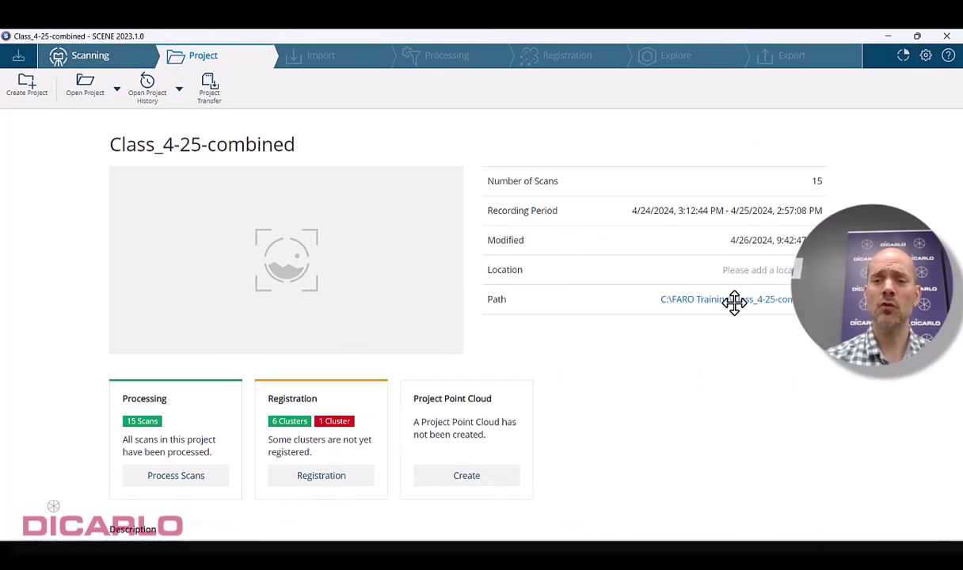
pyautogui.click(686, 57)
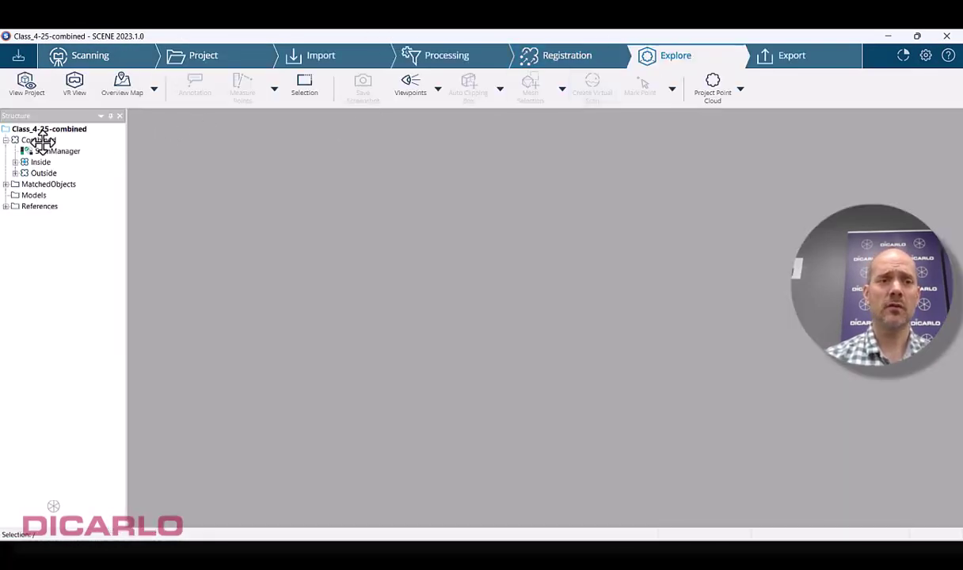
pyautogui.click(538, 54)
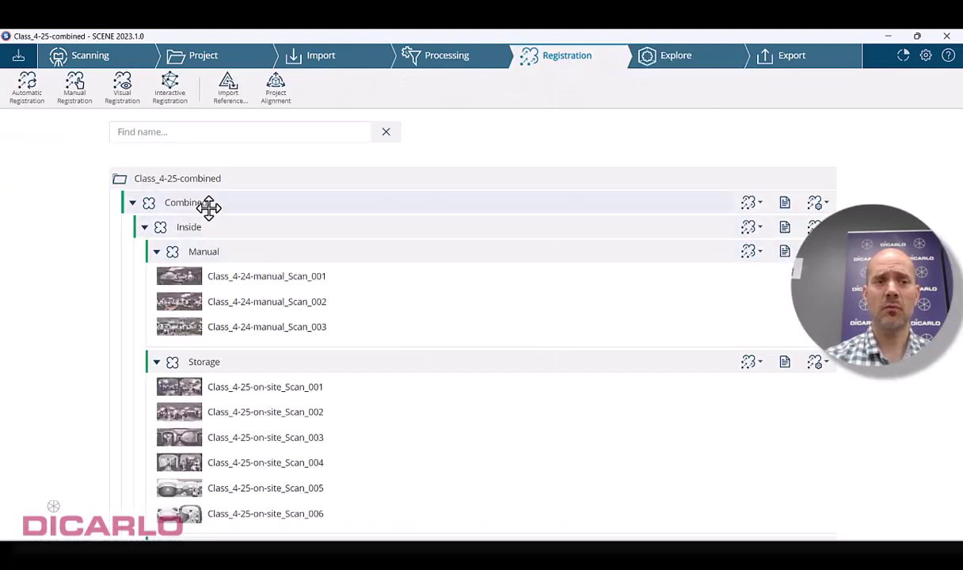
pyautogui.click(135, 203)
pyautogui.click(782, 203)
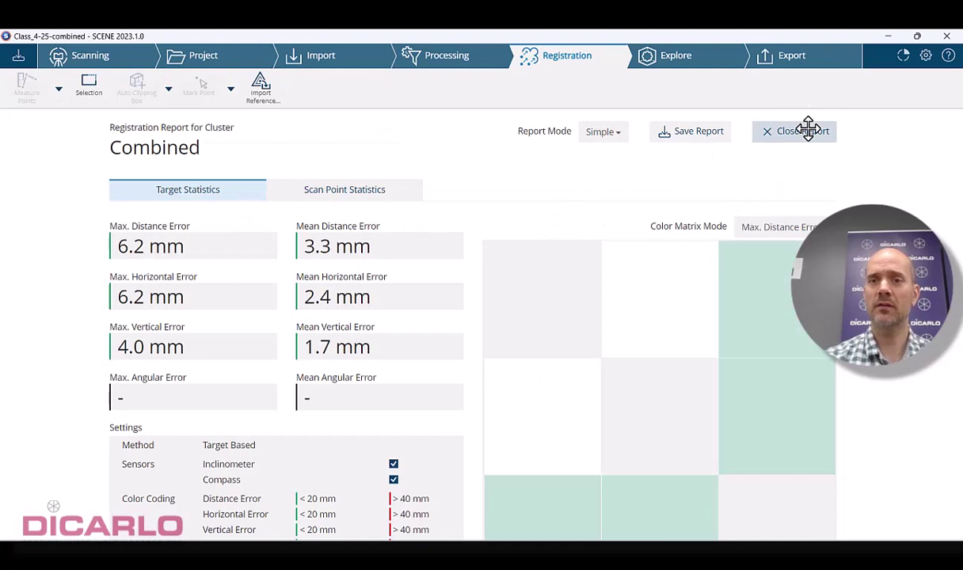
pyautogui.click(804, 131)
pyautogui.click(677, 57)
pyautogui.doubleClick(56, 151)
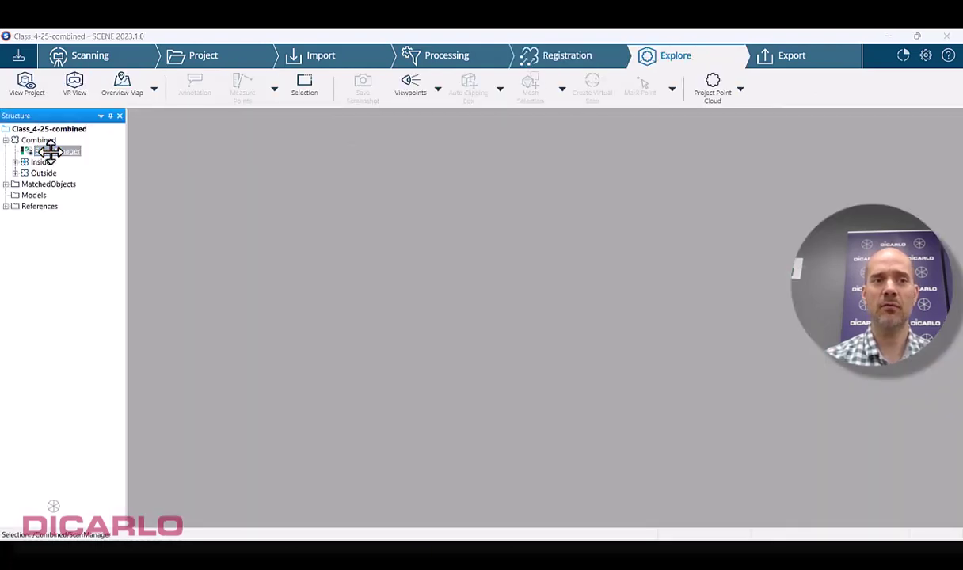
pyautogui.click(239, 190)
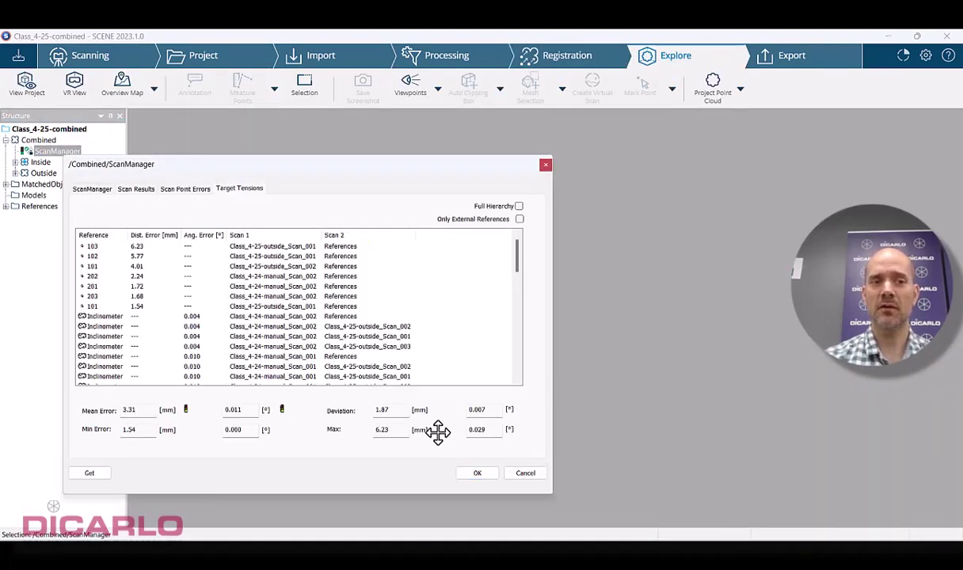
pyautogui.click(473, 470)
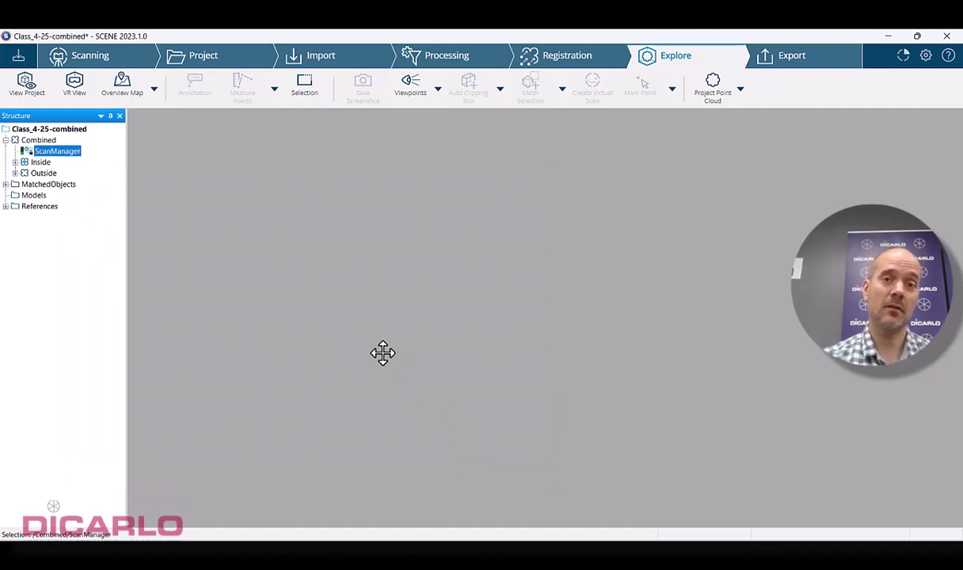